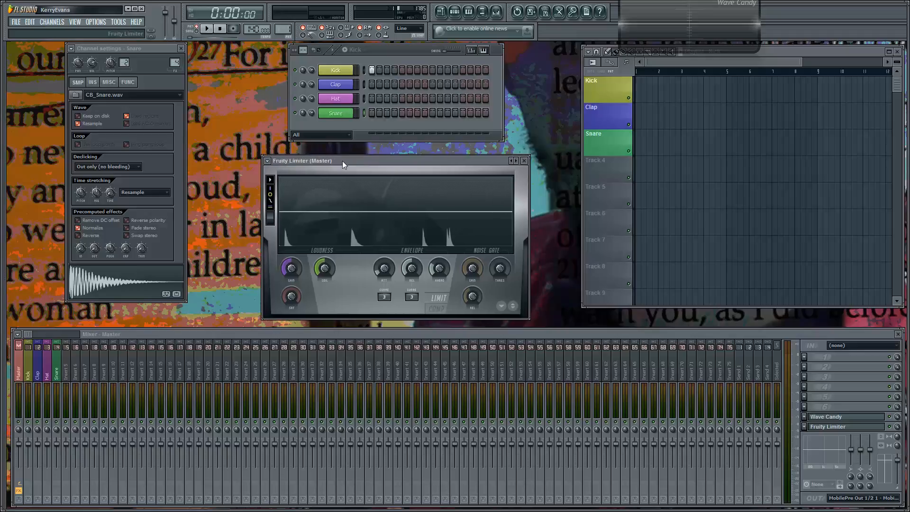
Reposition the step sequencer window and toggle its visibility off and back on several times
left_click_drag(381, 56, 347, 57)
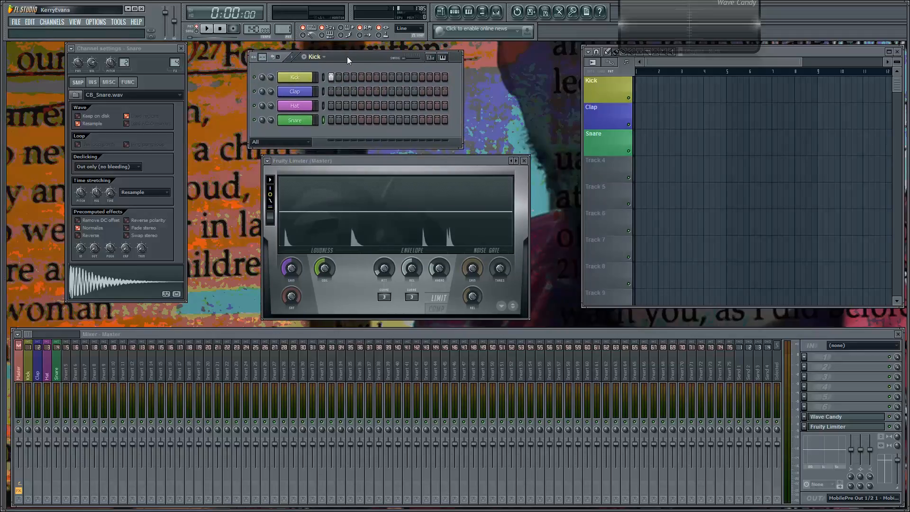
left_click(75, 23)
left_click(88, 47)
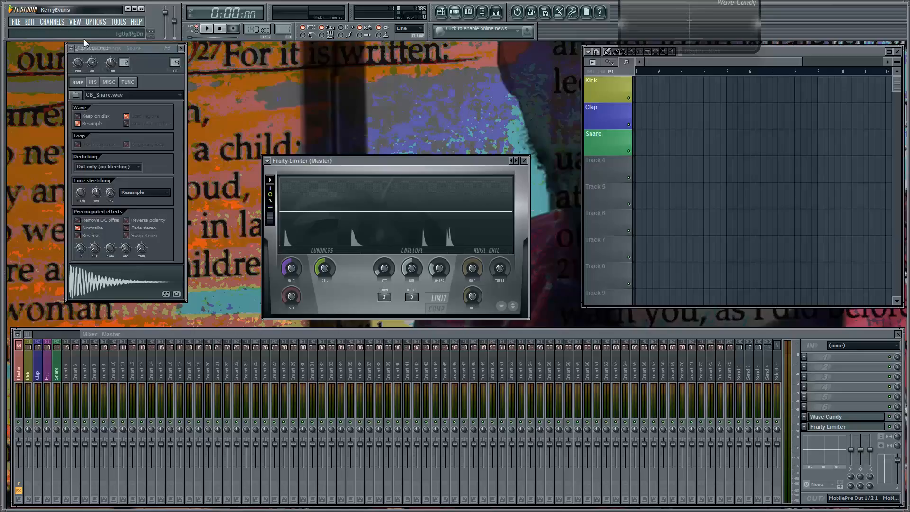
left_click(76, 22)
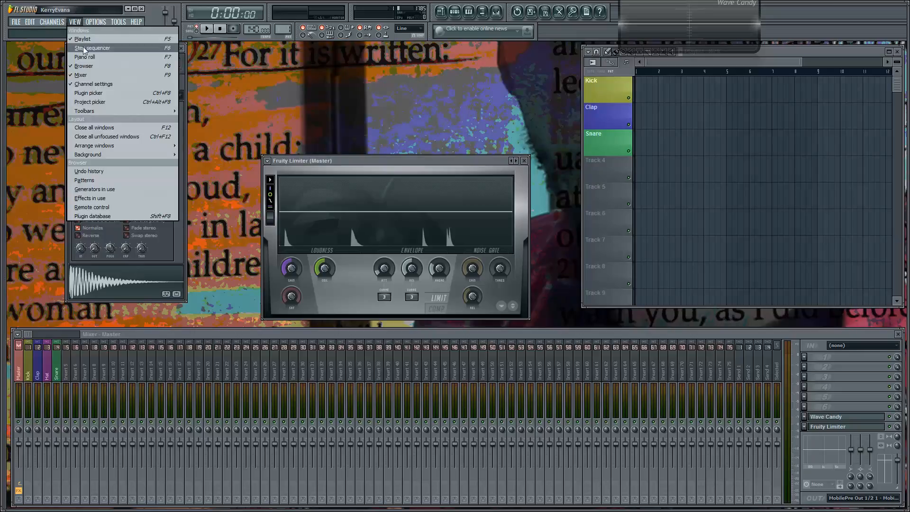
left_click(84, 48)
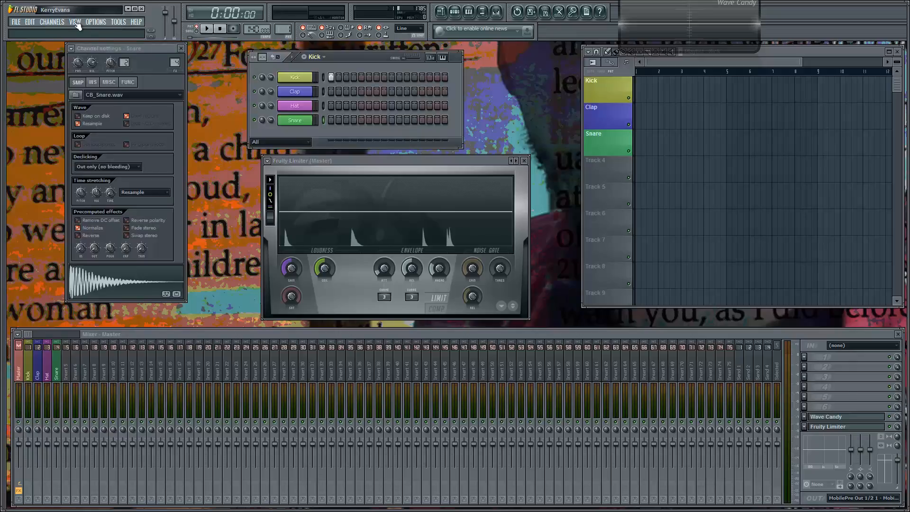
left_click(75, 22)
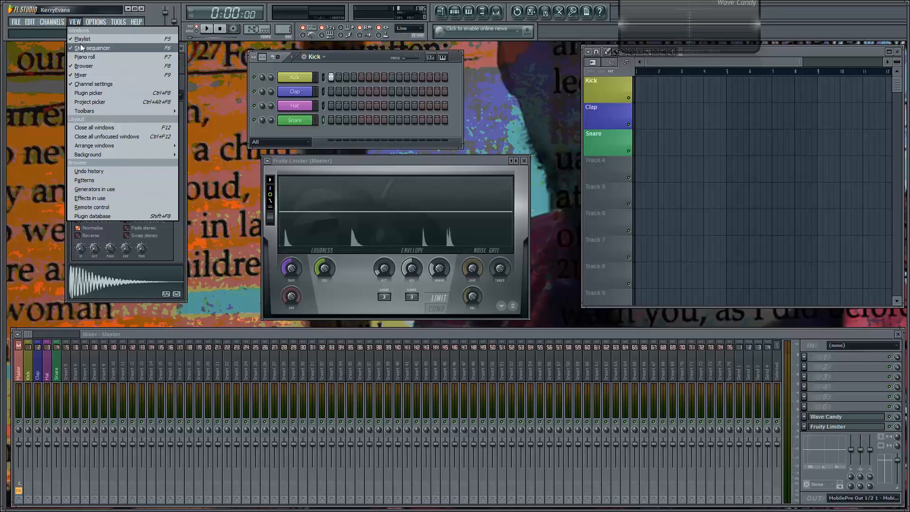
left_click(81, 46)
left_click(76, 22)
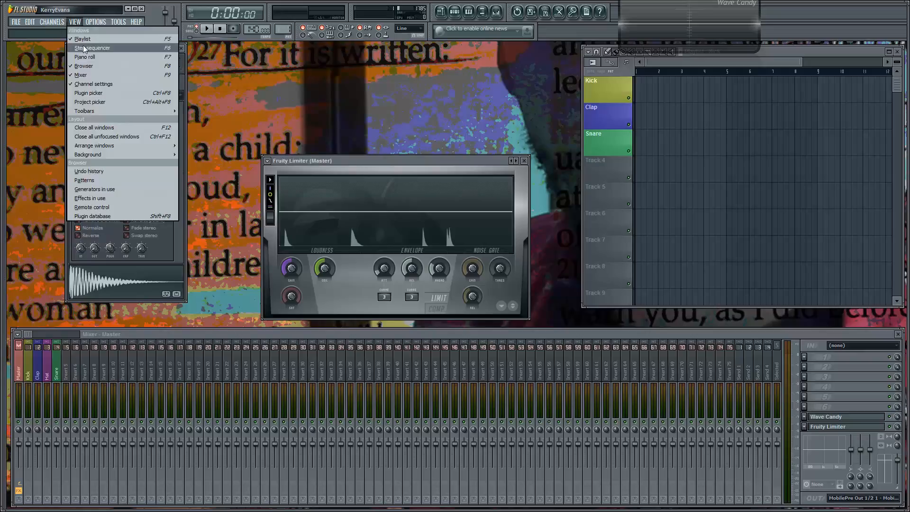
left_click(84, 48)
left_click(79, 22)
left_click(81, 48)
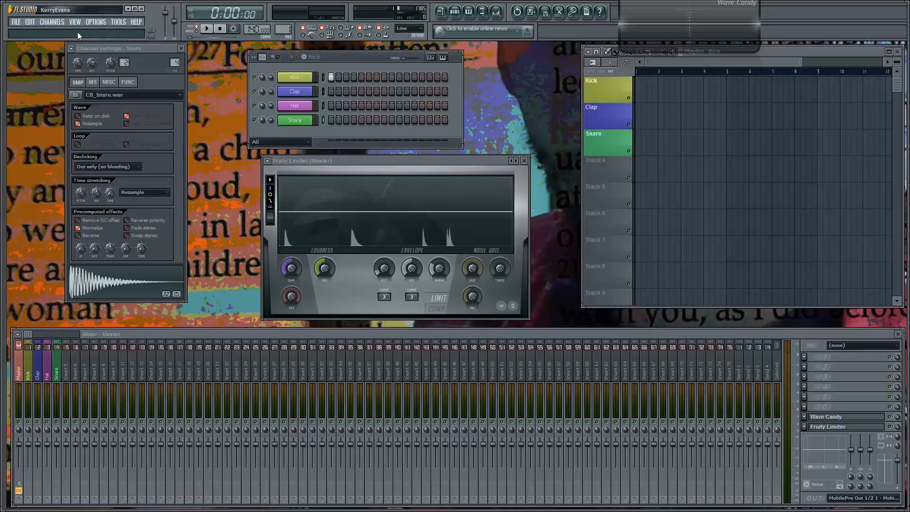
Hide the playlist window and show it again
left_click(76, 22)
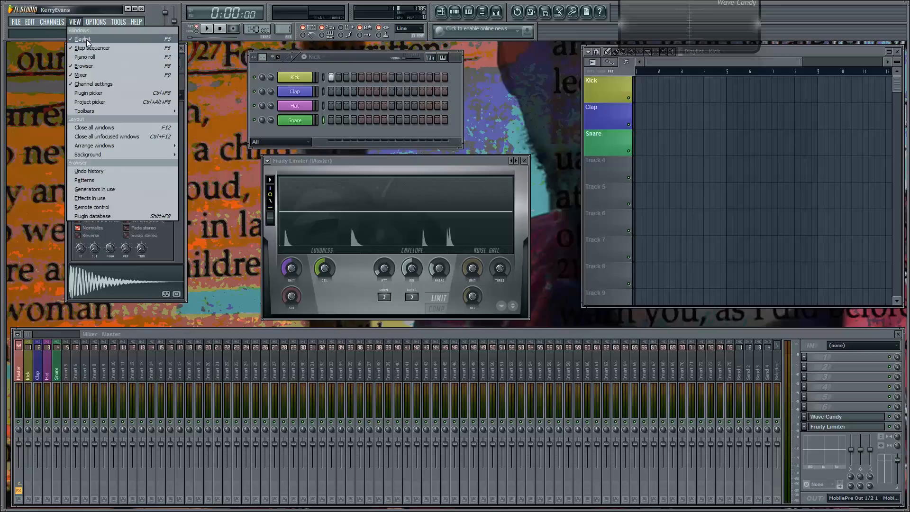
left_click(83, 40)
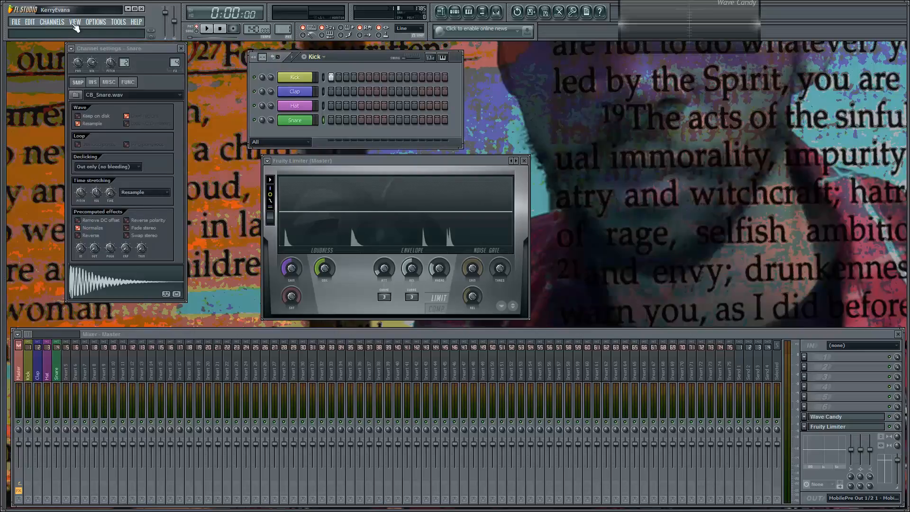
left_click(75, 22)
left_click(83, 39)
Hide and redisplay the browser, and look over its display options such as auto-hide
left_click(79, 23)
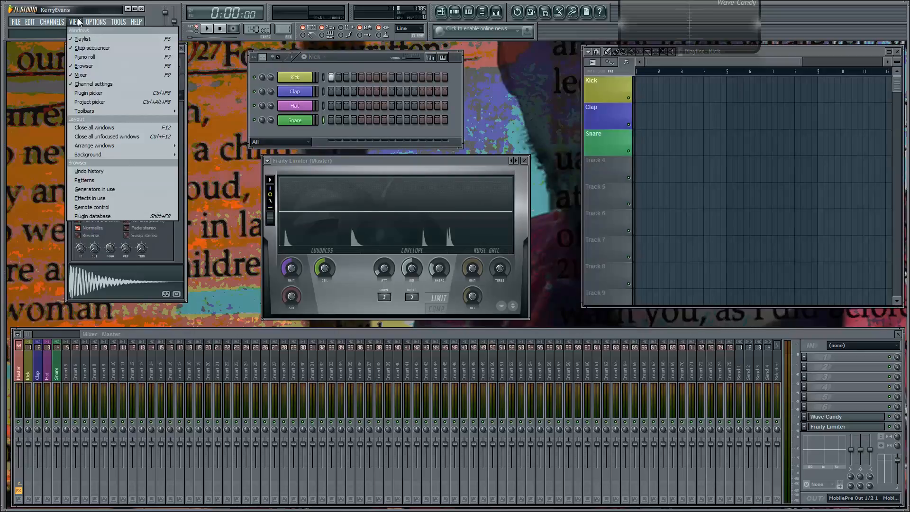
left_click(93, 65)
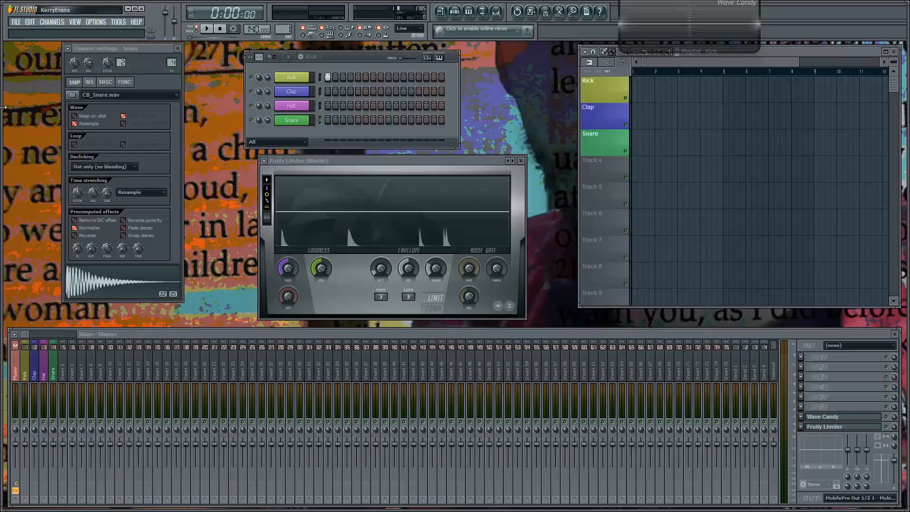
left_click(75, 22)
left_click(93, 66)
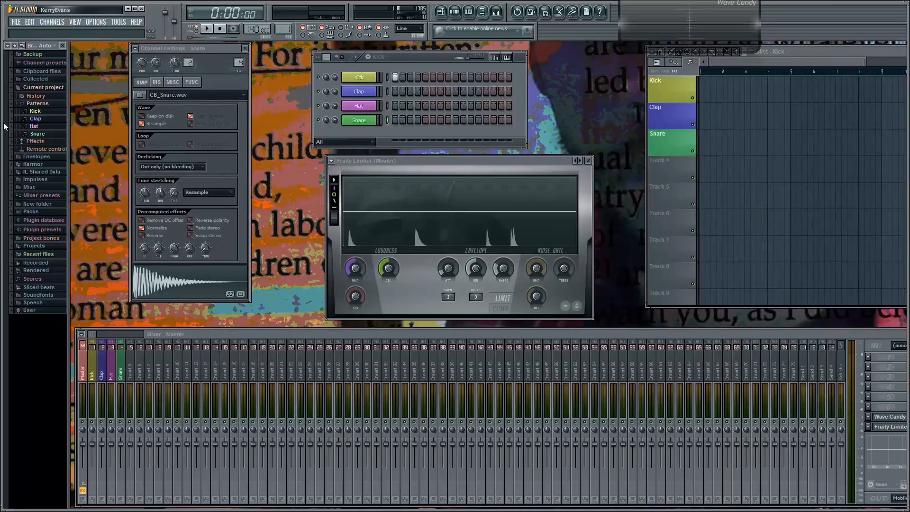
left_click(8, 45)
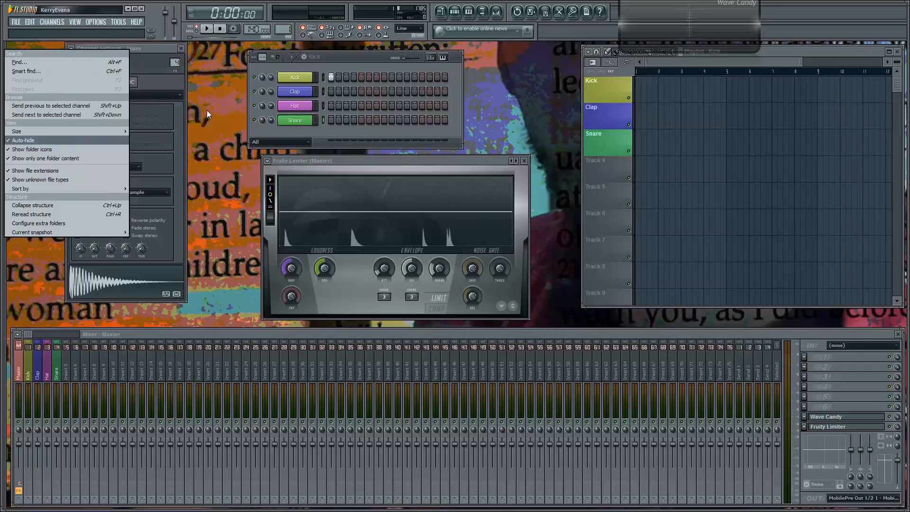
left_click(207, 110)
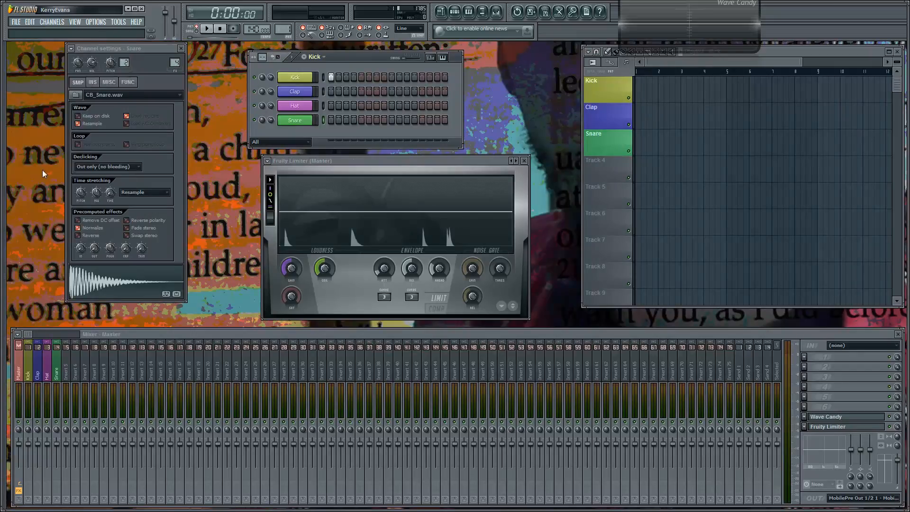
Toggle the mixer window off and bring it back into view
left_click(75, 22)
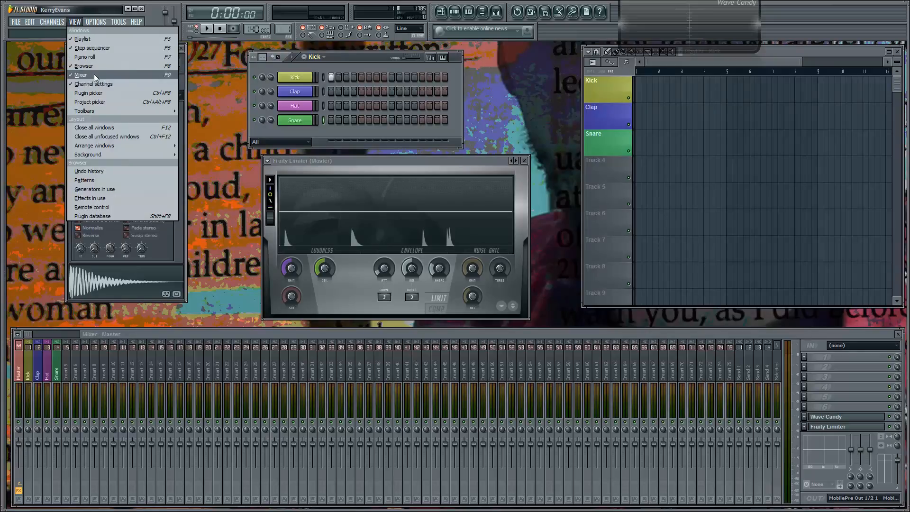
left_click(94, 74)
left_click(75, 22)
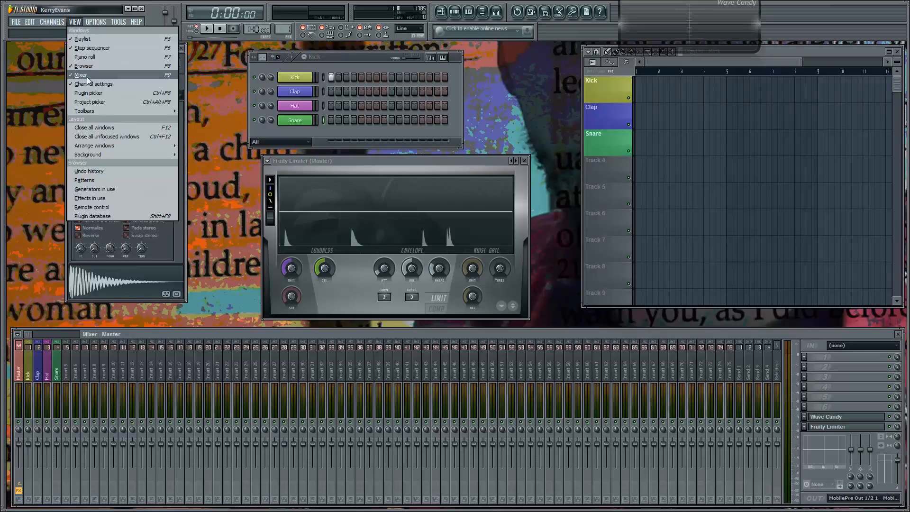
left_click(87, 75)
left_click(75, 22)
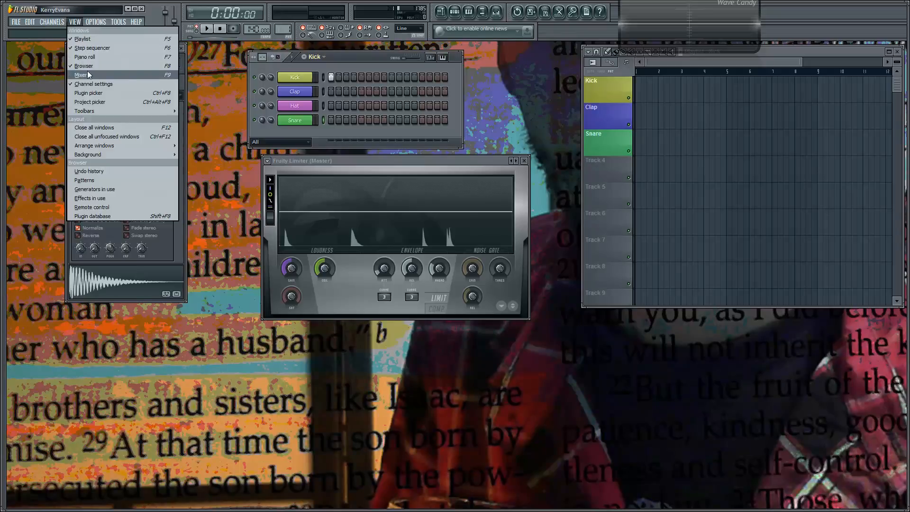
left_click(88, 74)
left_click(75, 21)
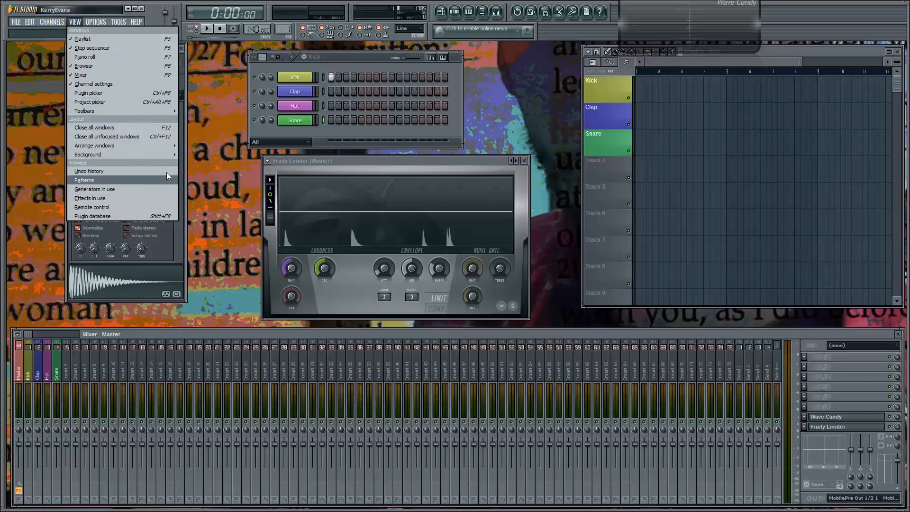
left_click(204, 123)
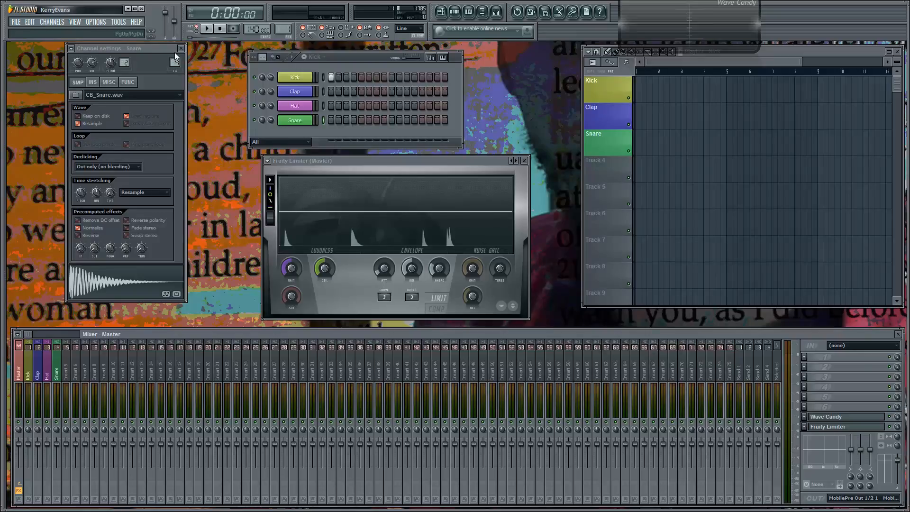
Close the Snare channel settings and the Fruity Limiter window, and reposition the step sequencer
left_click_drag(174, 50, 155, 37)
left_click(161, 42)
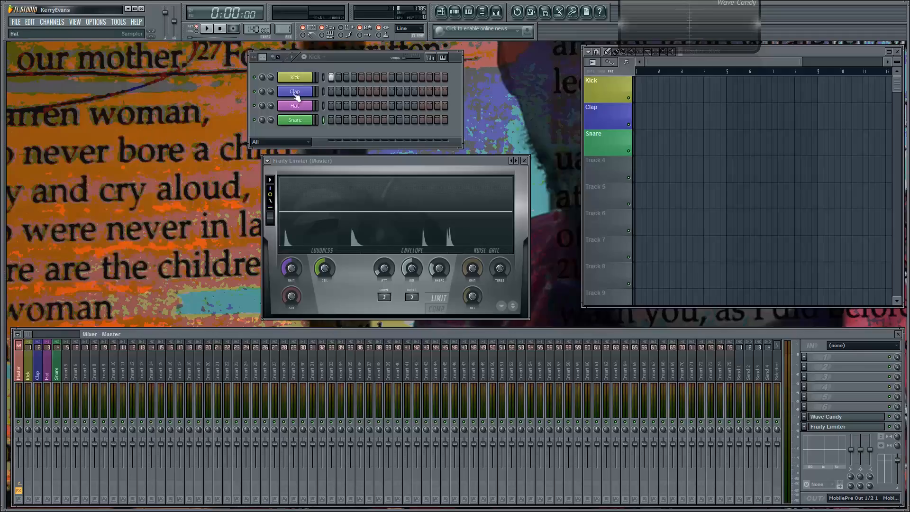
left_click_drag(335, 53, 212, 52)
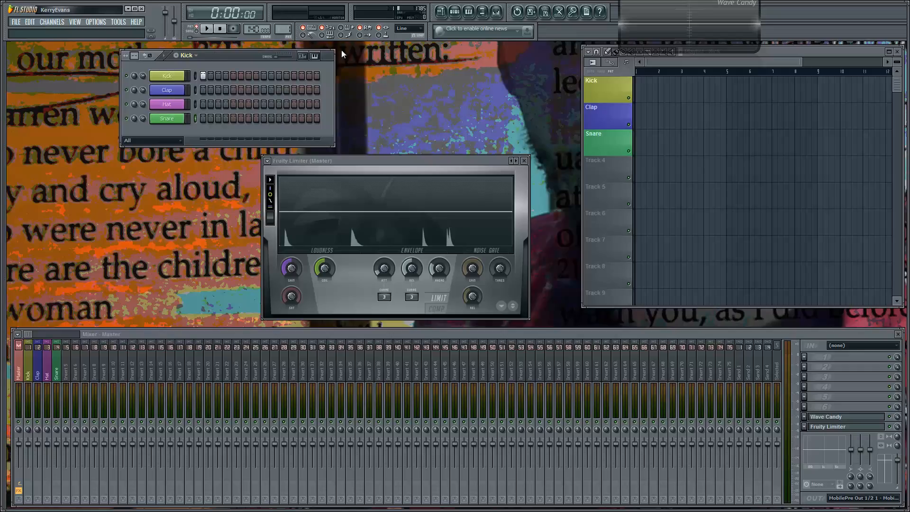
left_click(525, 161)
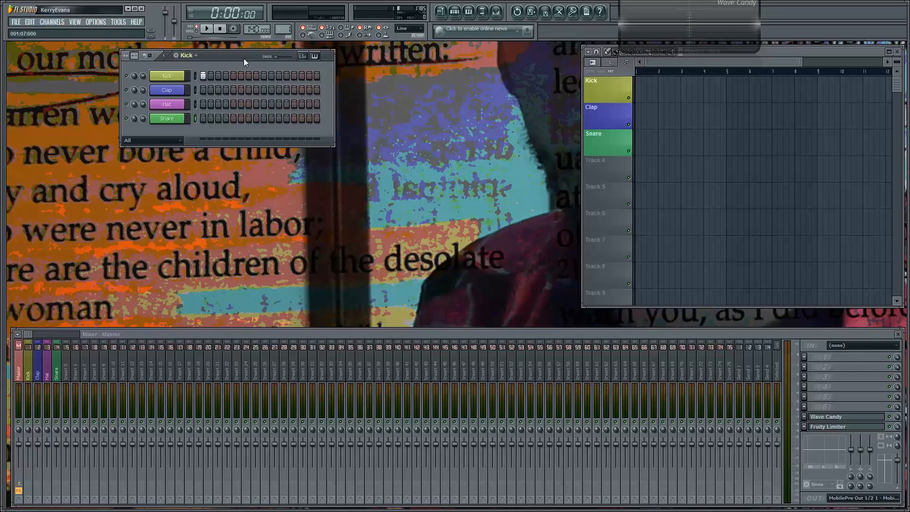
Open the Fruity Limiter and Wave Candy effects from the Master track's slots and close both
key("F8")
key("F8")
left_click(867, 427)
left_click(865, 417)
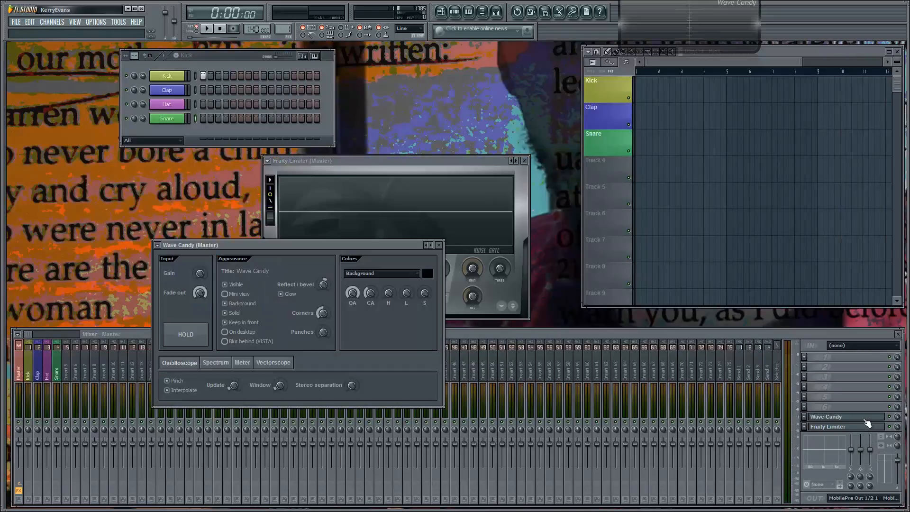
left_click(439, 246)
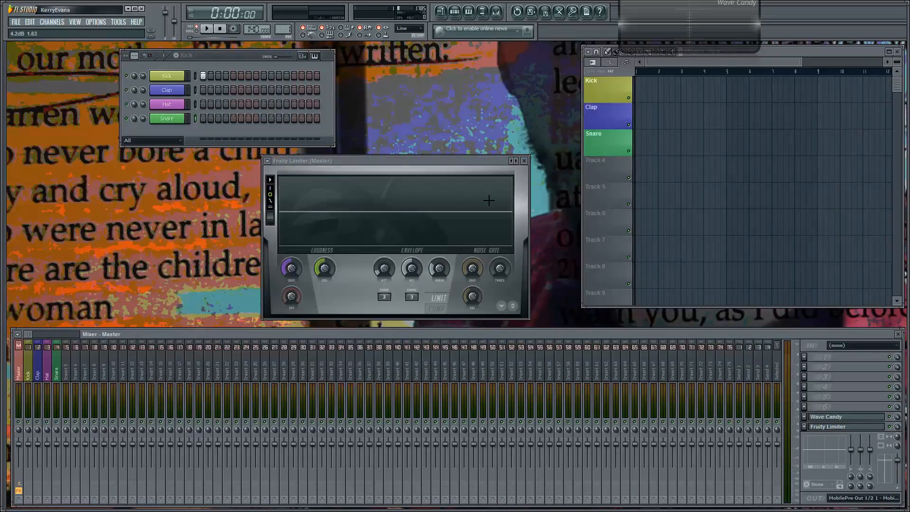
left_click(525, 161)
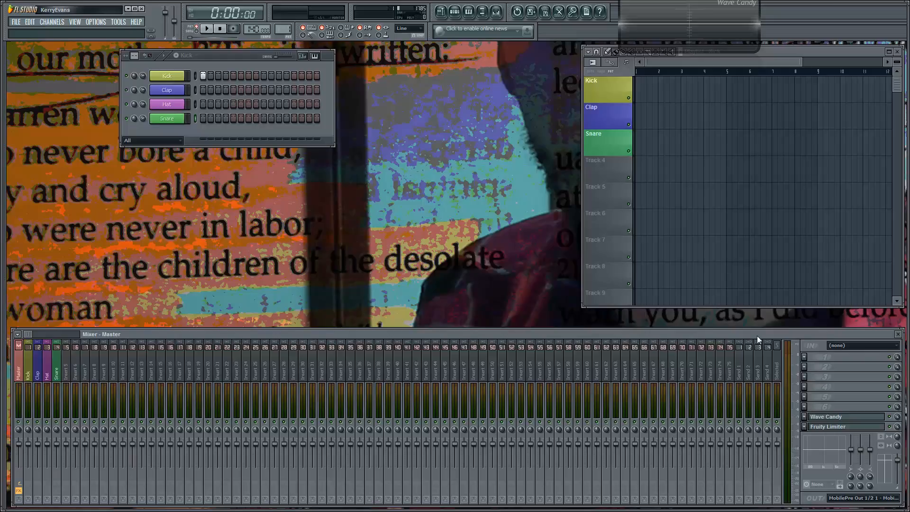
View the effect plugins available for the Master track's Fruity Limiter slot without choosing one
left_click(806, 427)
mouse_move(823, 306)
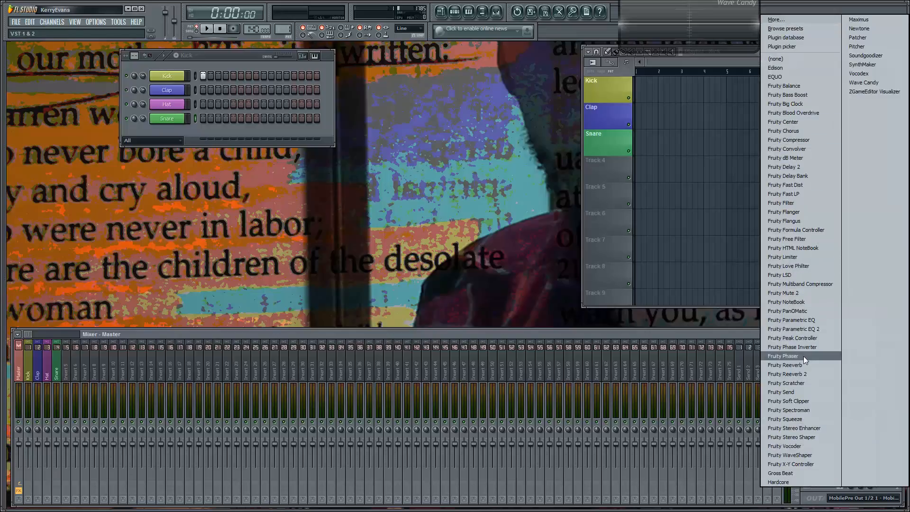
left_click(609, 337)
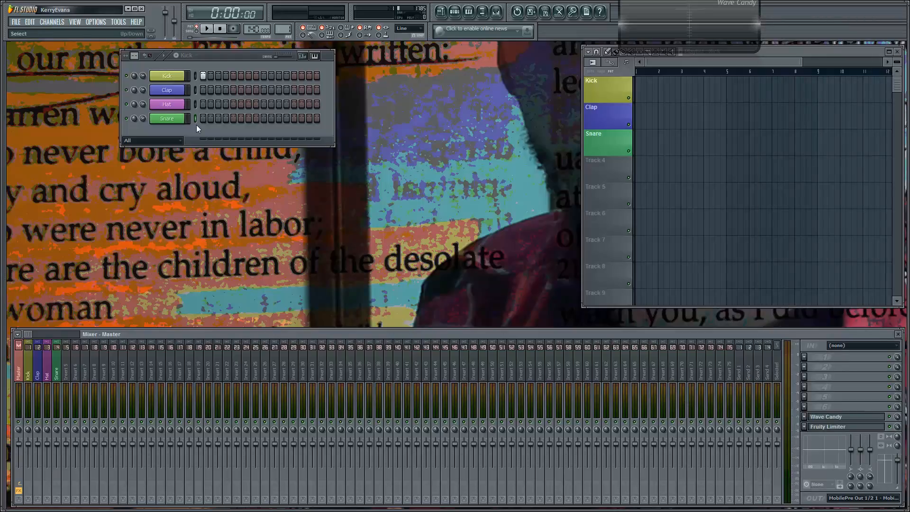
Open the Kick channel's settings, audition its sample a few times, and close the settings again
left_click(175, 79)
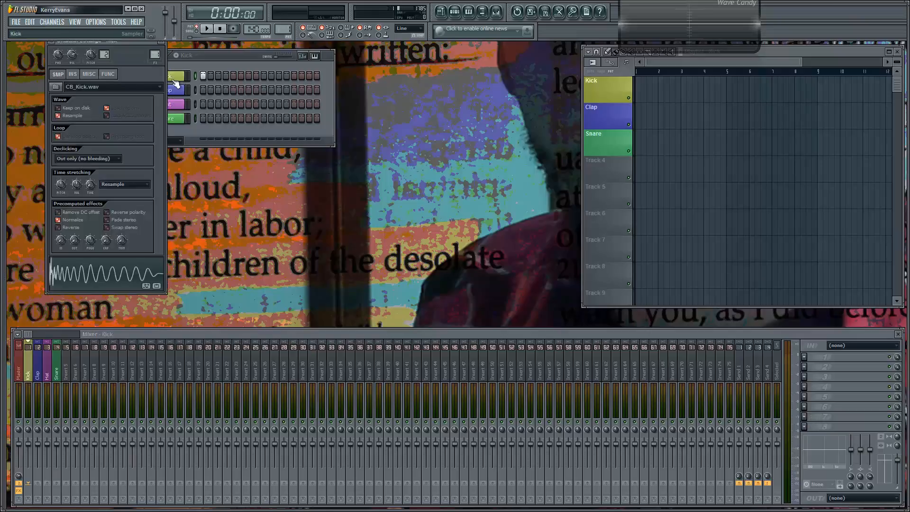
key("g")
key("g")
key("g")
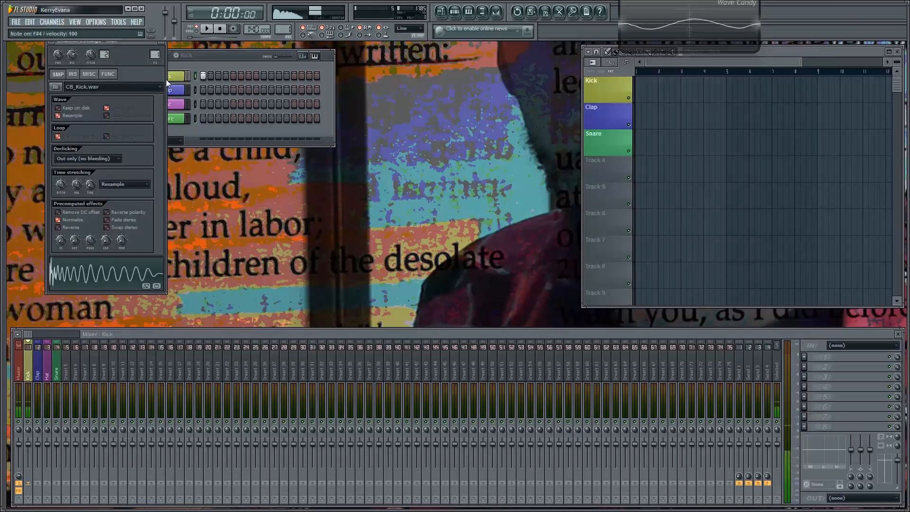
left_click_drag(203, 56, 268, 55)
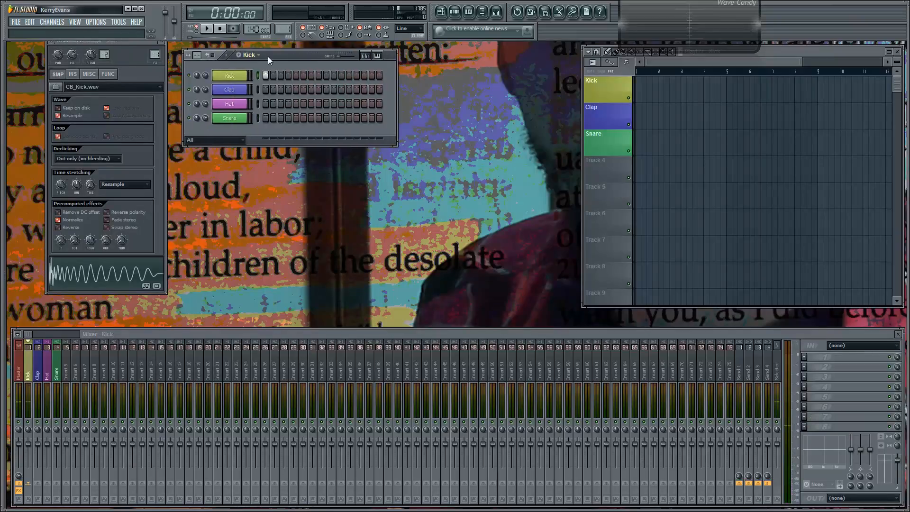
left_click(161, 43)
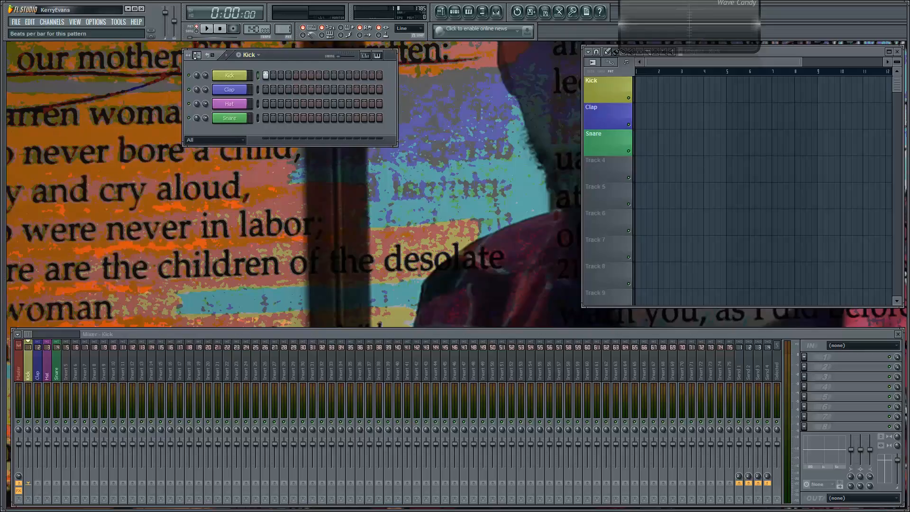
Reposition the step sequencer window in the empty area between the toolbars and the mixer
left_click_drag(308, 55, 233, 157)
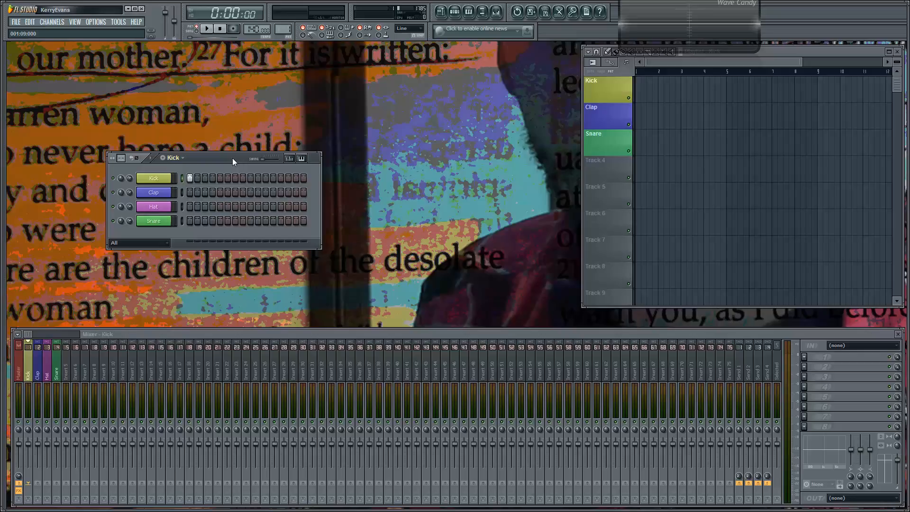
left_click_drag(232, 159, 292, 92)
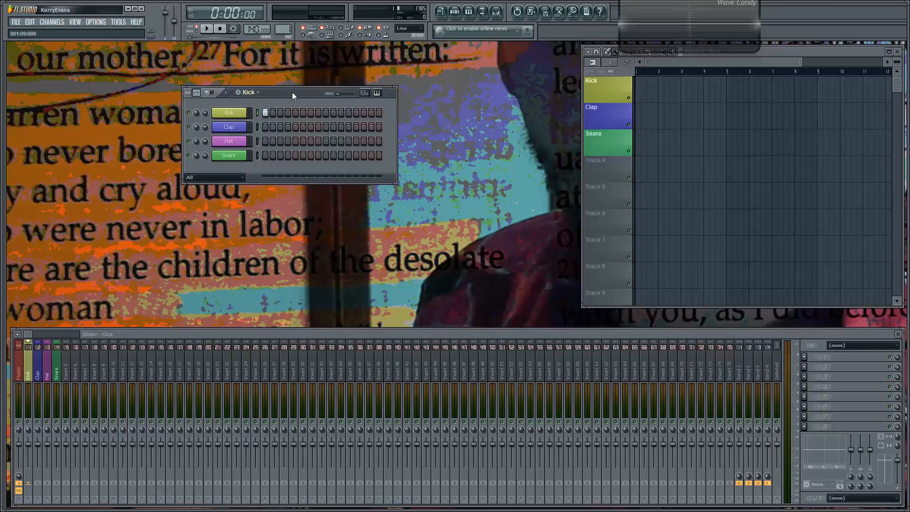
left_click_drag(292, 92, 271, 103)
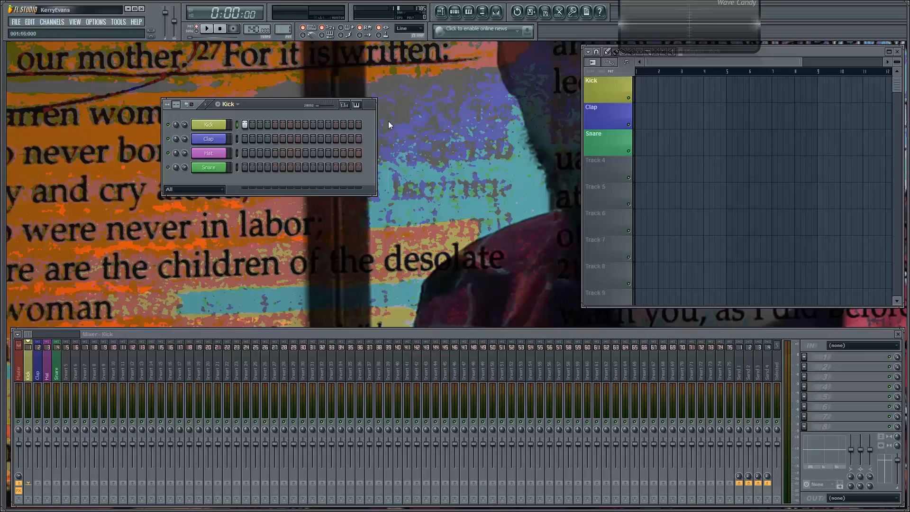
Paint Kick pattern clips along the Kick track of the playlist from bar 1 through bar 11
left_click(642, 87)
left_click_drag(663, 86, 875, 103)
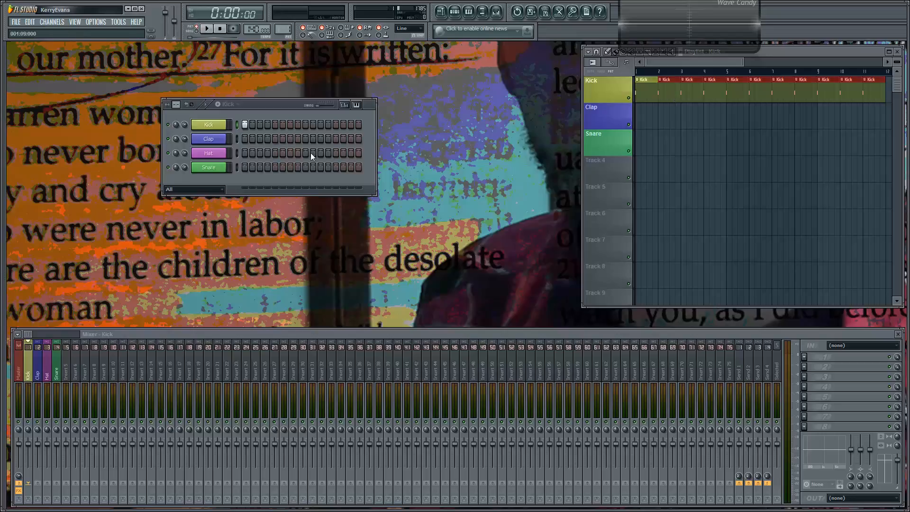
Select the Clap pattern and start playback, switch to the Kick pattern while it plays, and stop playback
left_click(240, 106)
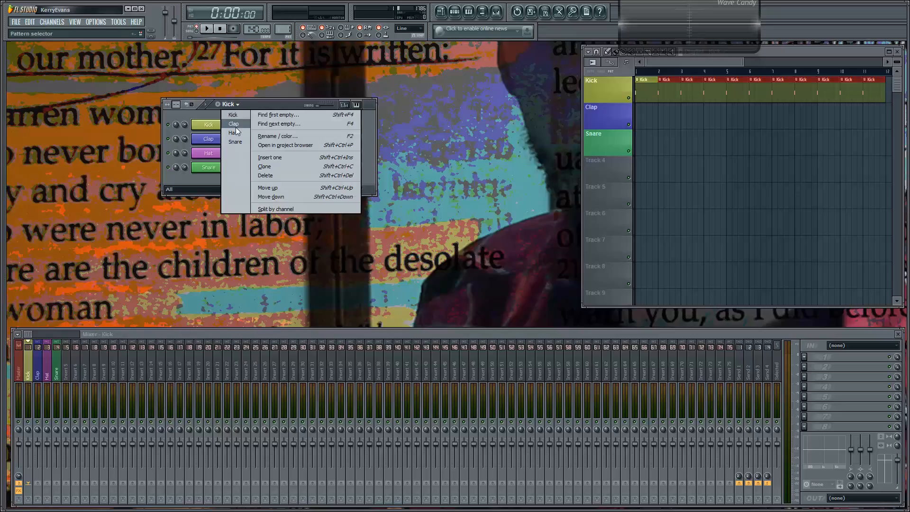
left_click(236, 125)
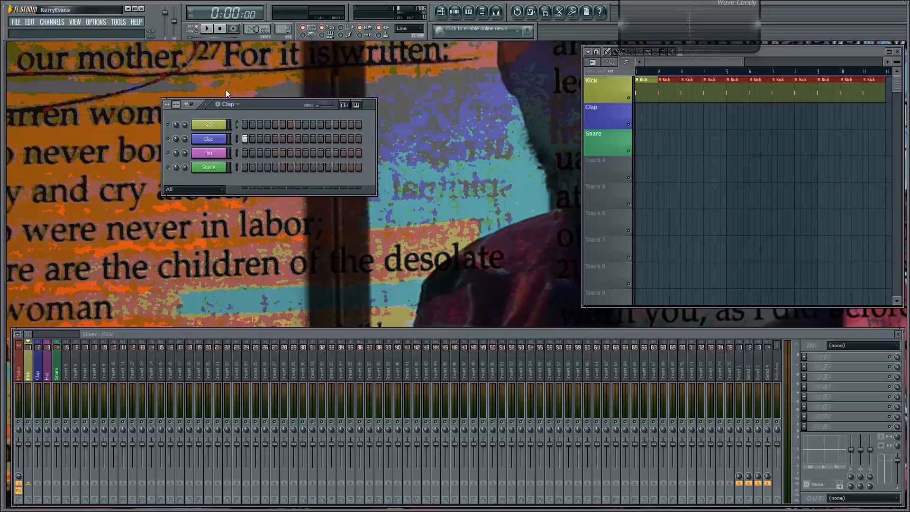
left_click(207, 29)
left_click(239, 106)
left_click(235, 115)
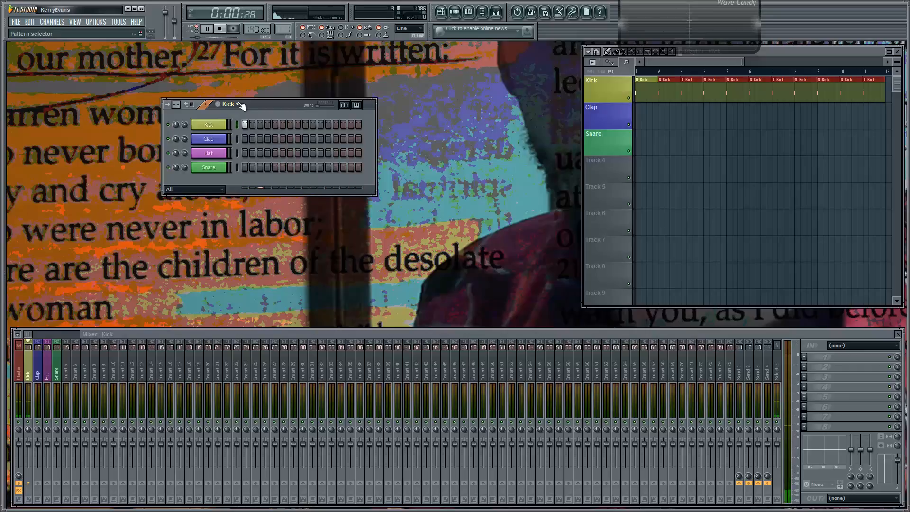
left_click(221, 29)
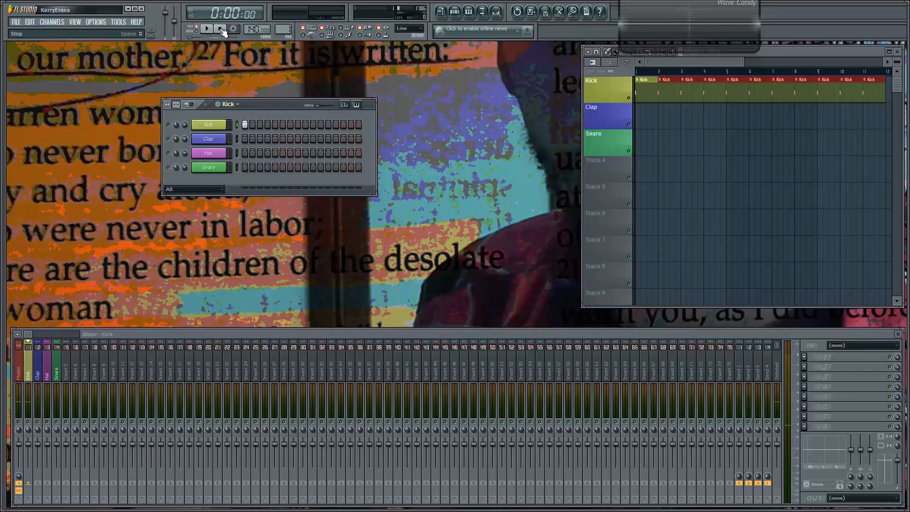
Reposition the step sequencer window just below the transport controls
left_click_drag(266, 103, 218, 72)
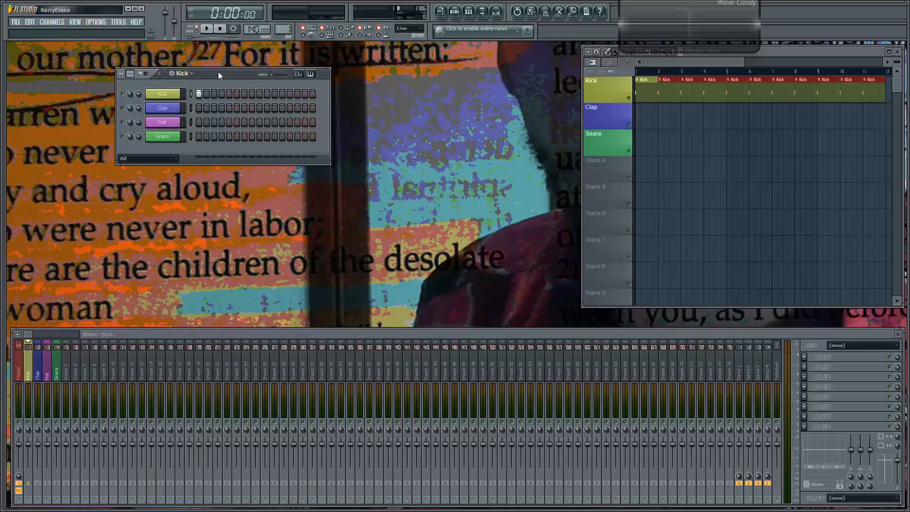
mouse_move(218, 72)
left_mouse_down()
mouse_move(241, 73)
mouse_move(204, 79)
left_mouse_up()
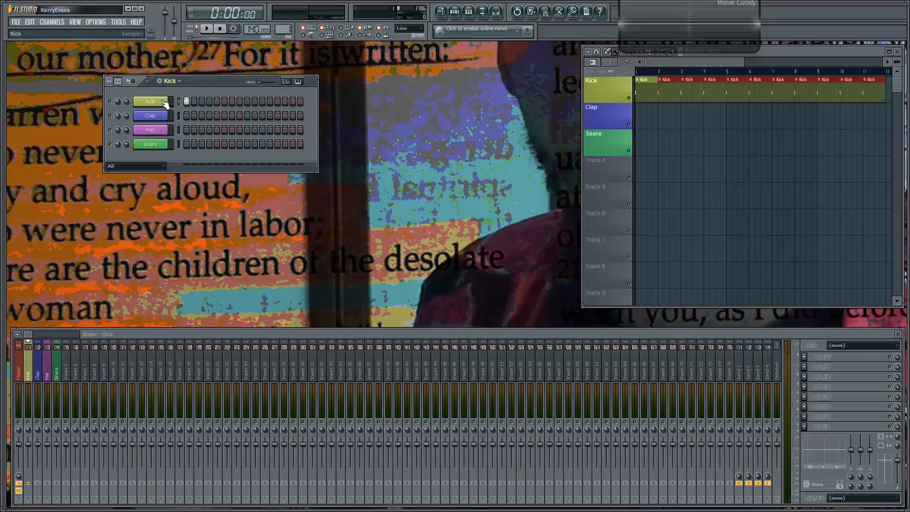
left_click_drag(199, 85, 226, 78)
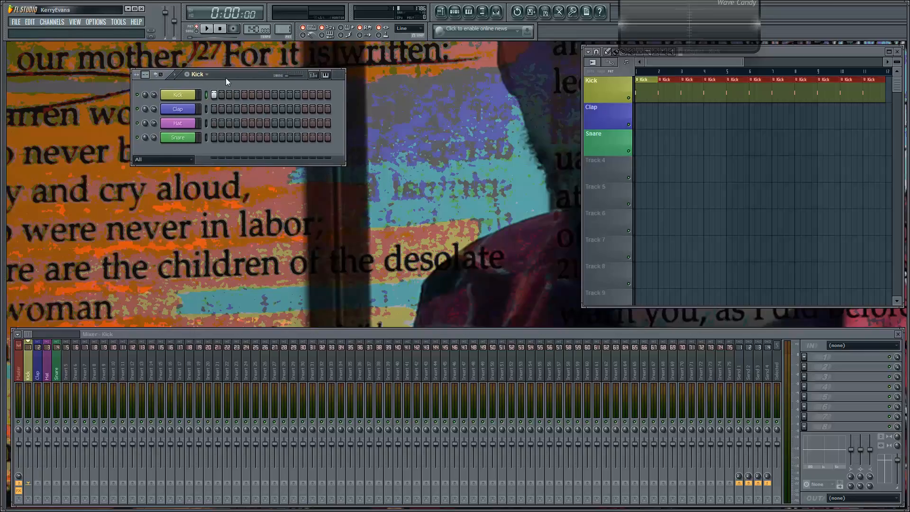
mouse_move(237, 75)
left_mouse_down()
mouse_move(244, 69)
mouse_move(229, 69)
left_mouse_up()
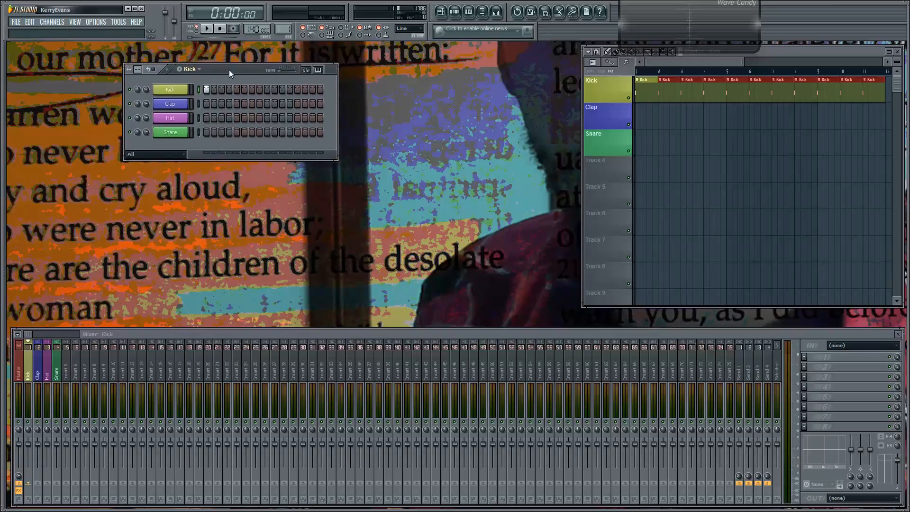
Play the playlist in song mode and compare it with pattern mode, switching the active pattern to Clap
left_click(200, 35)
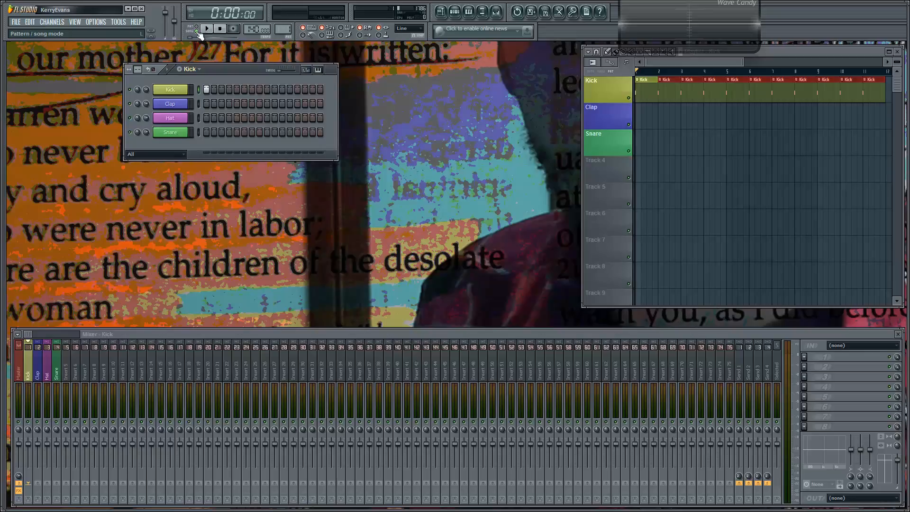
left_click(205, 31)
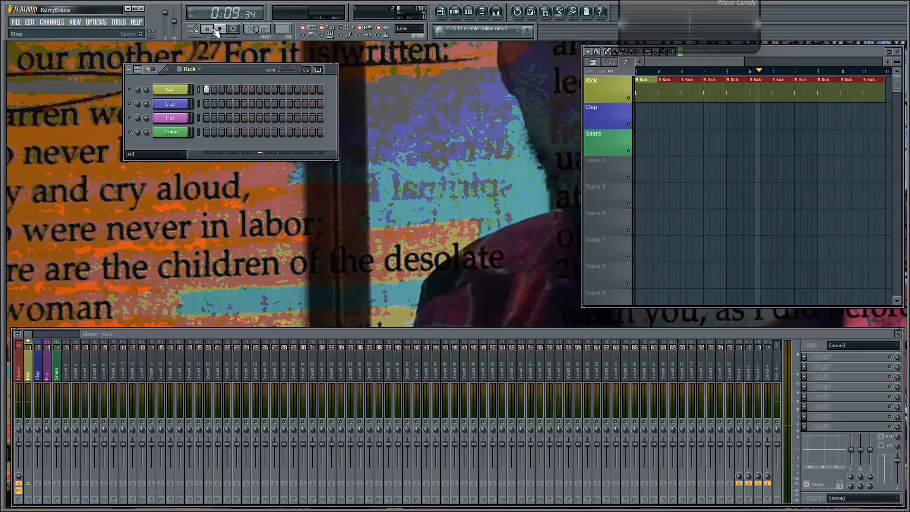
left_click(197, 27)
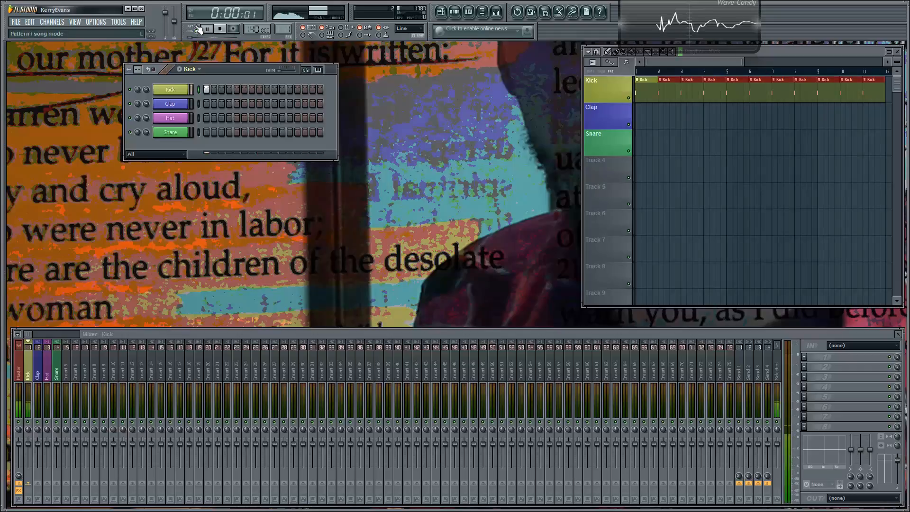
left_click(201, 75)
left_click(203, 95)
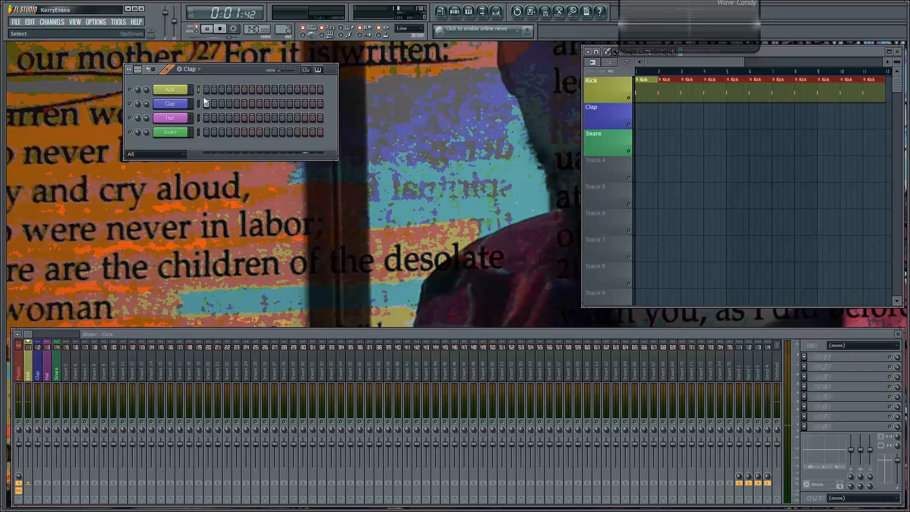
left_click(197, 31)
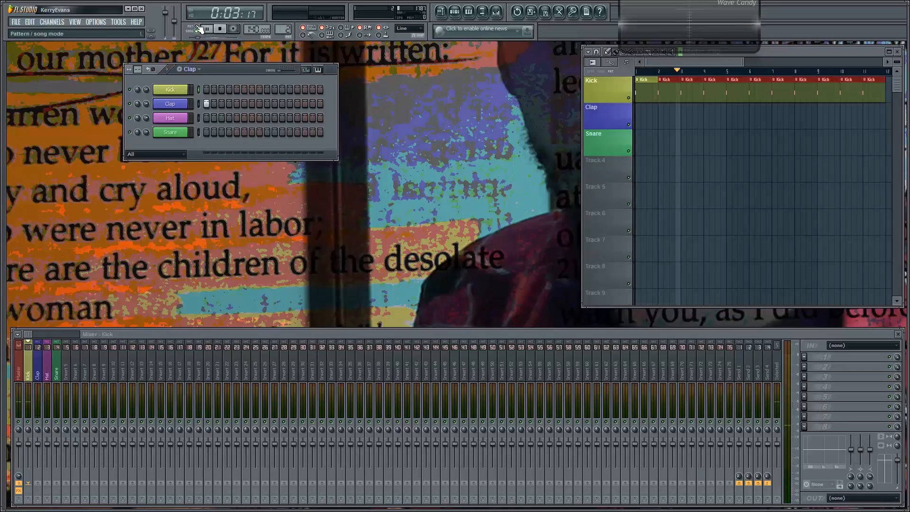
left_click(220, 29)
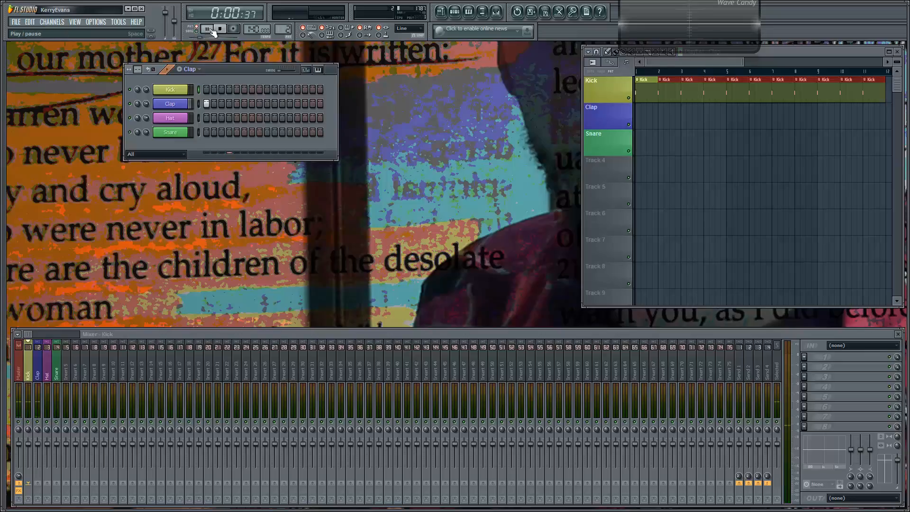
Enable the metronome and audition its Hi-hat and Beep sounds before setting it to Tick
left_click(307, 37)
right_click(306, 37)
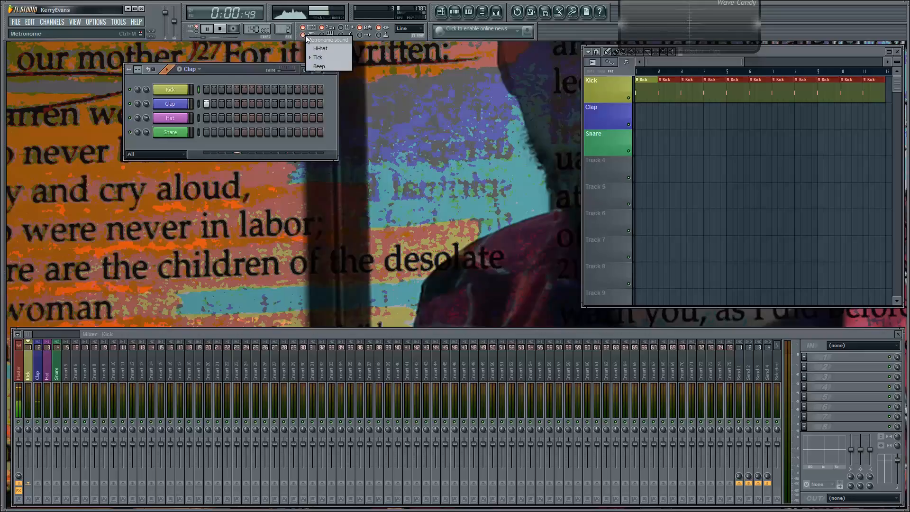
left_click(333, 49)
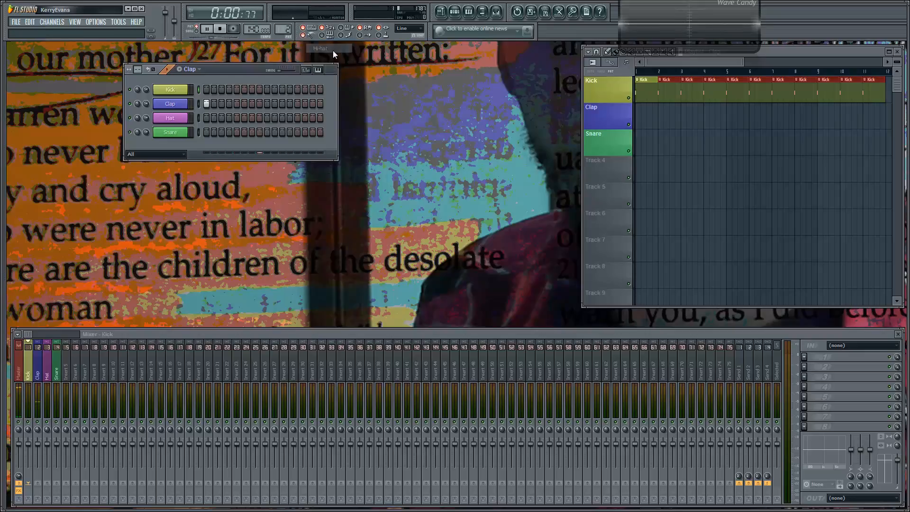
right_click(308, 35)
left_click(311, 61)
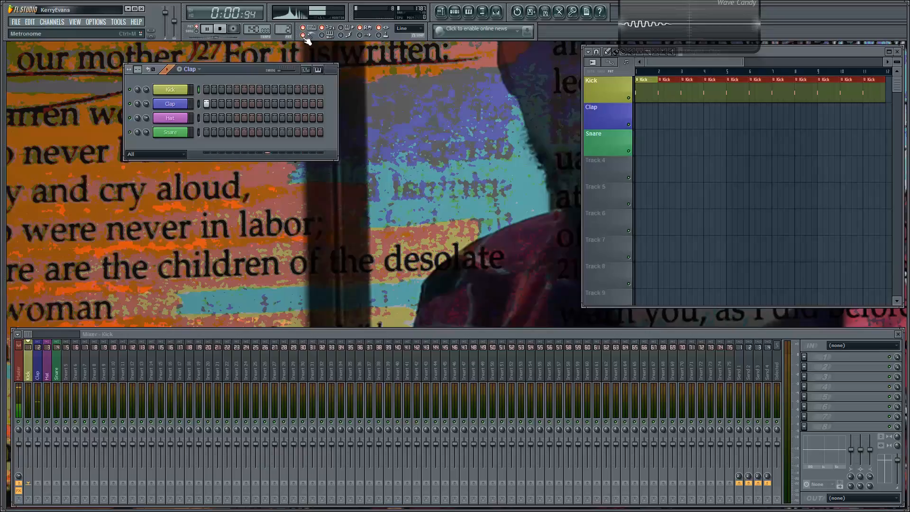
right_click(303, 36)
left_click(317, 57)
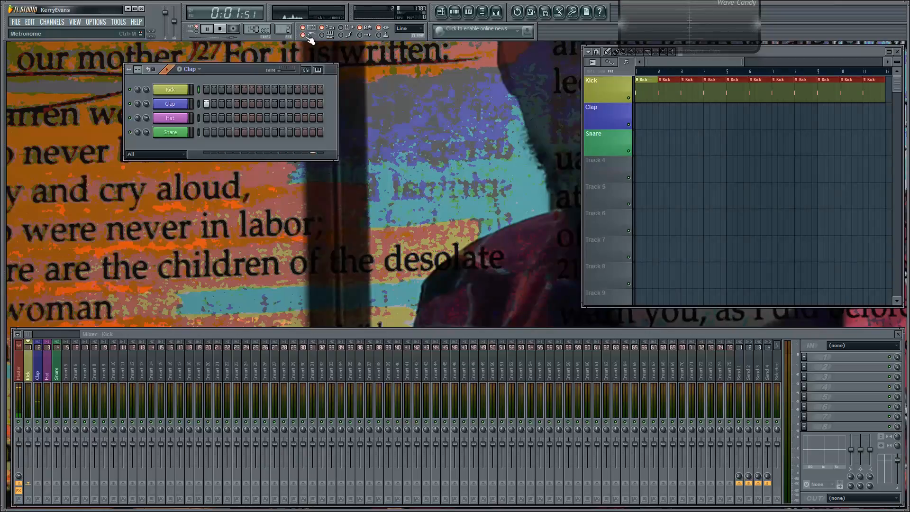
Select the Kick pattern, clear the Kick channel's first step, stop playback, and place a Clap hit on the first step
left_click(203, 75)
left_click(212, 95)
left_click(206, 89)
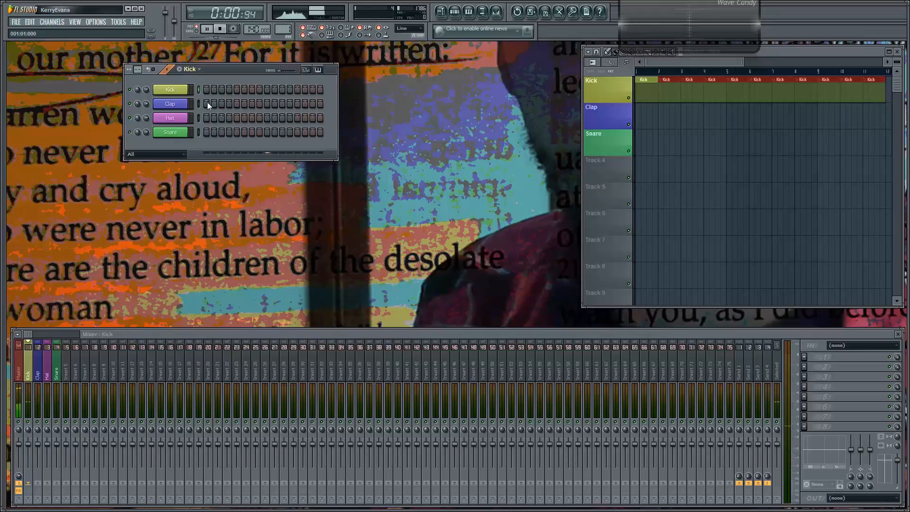
key("space")
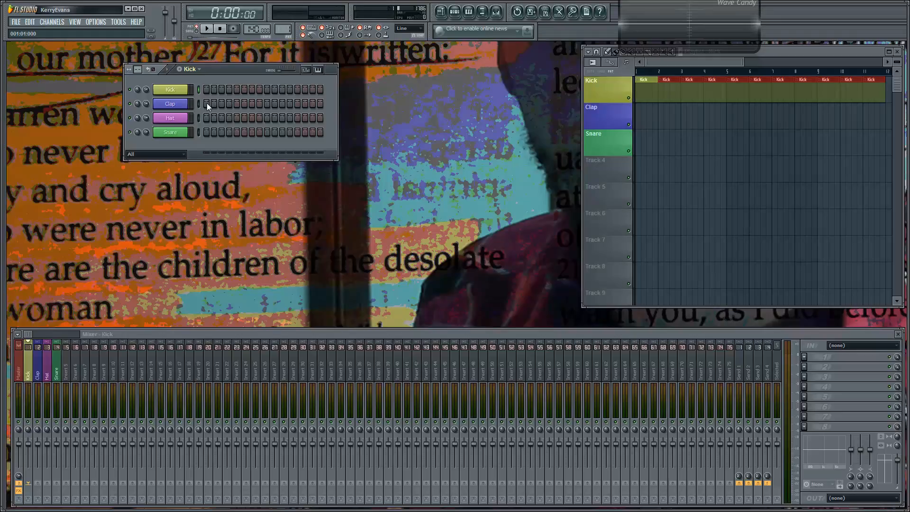
left_click_drag(212, 69, 247, 73)
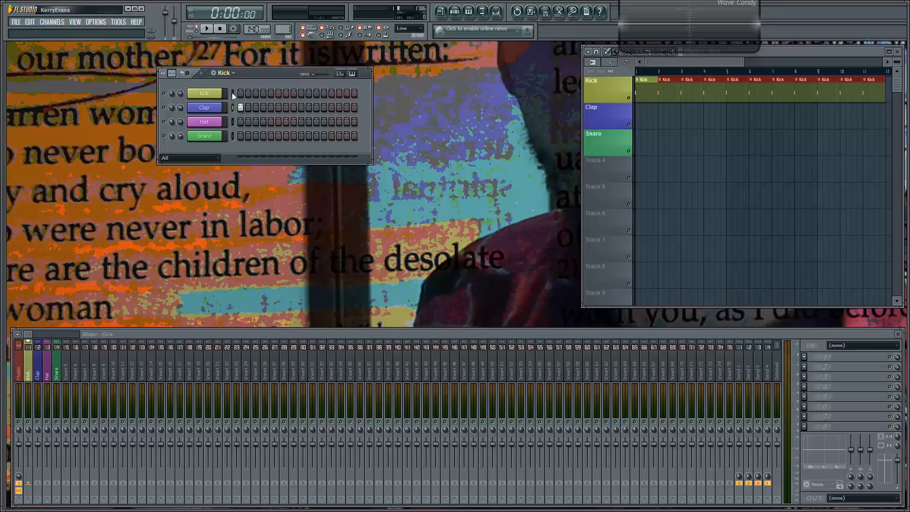
left_click(241, 107)
Try extending the Kick pattern to 32 and 64 steps per bar, shift the step sequencer to make room, and restore 16 steps
left_click(95, 22)
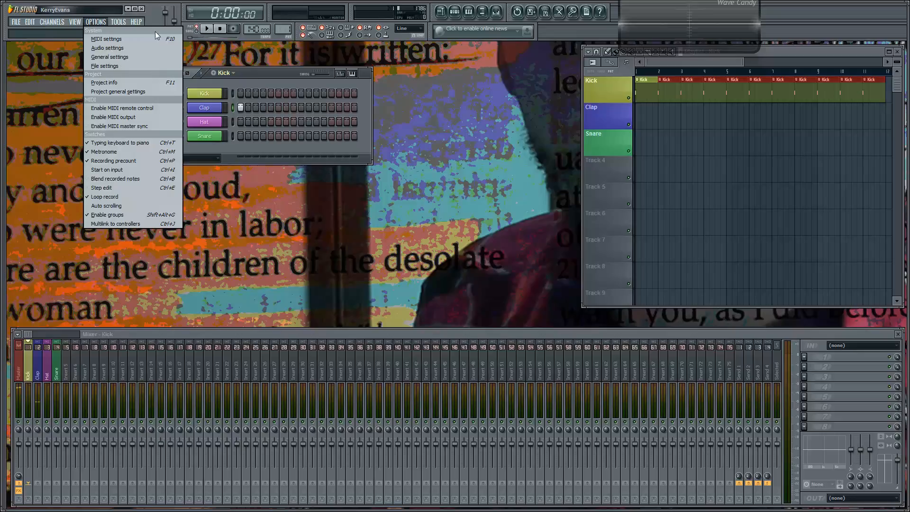
left_click(248, 71)
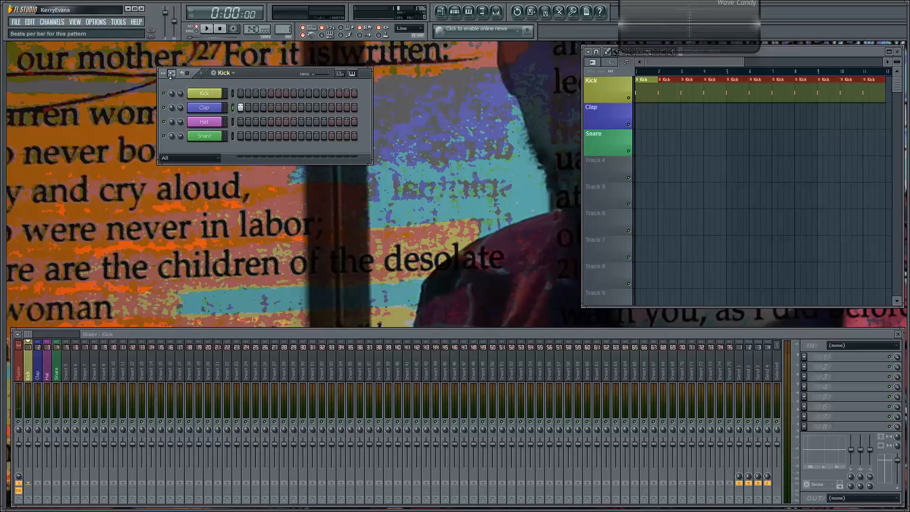
left_click_drag(171, 76, 171, 76)
left_click_drag(171, 74, 171, 82)
left_click_drag(173, 73, 172, 75)
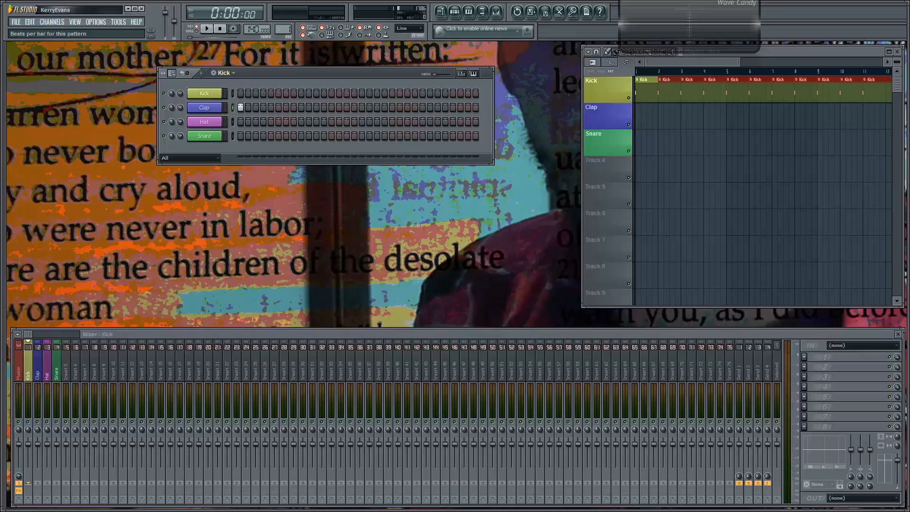
left_click_drag(171, 73, 172, 69)
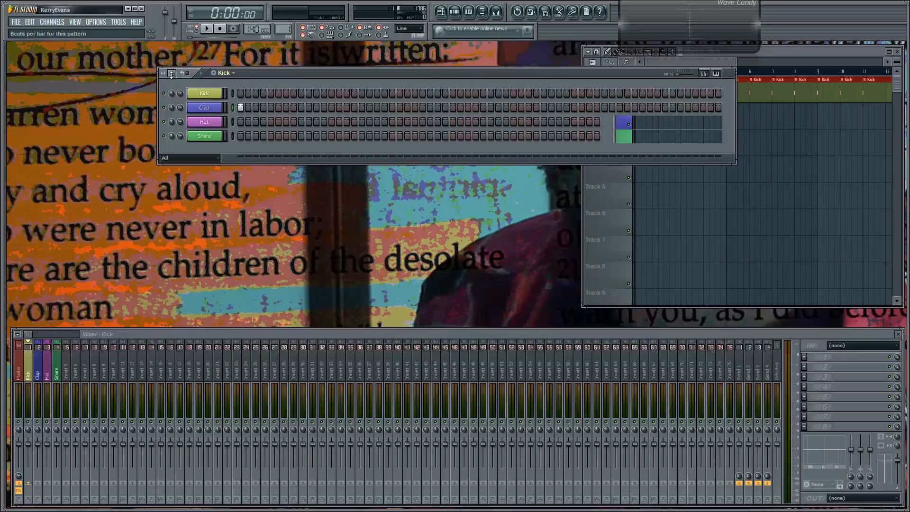
left_click_drag(291, 72, 148, 59)
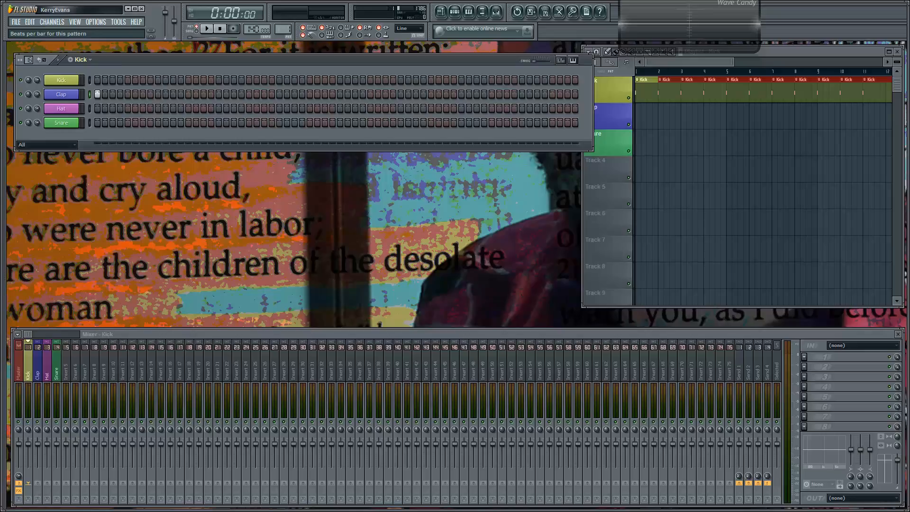
left_click(30, 61)
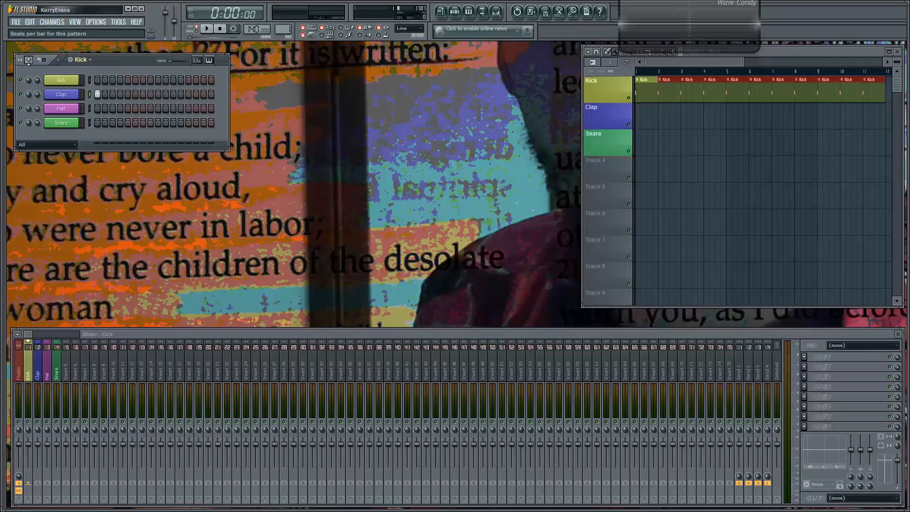
Try a Bar value of 16 in the project's general time division settings, restore it to 4, and close the settings
left_click(96, 22)
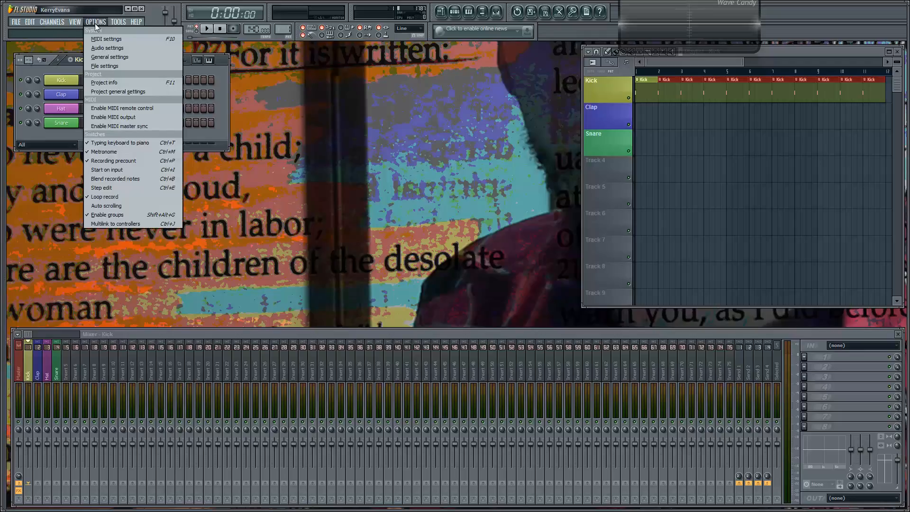
left_click(121, 93)
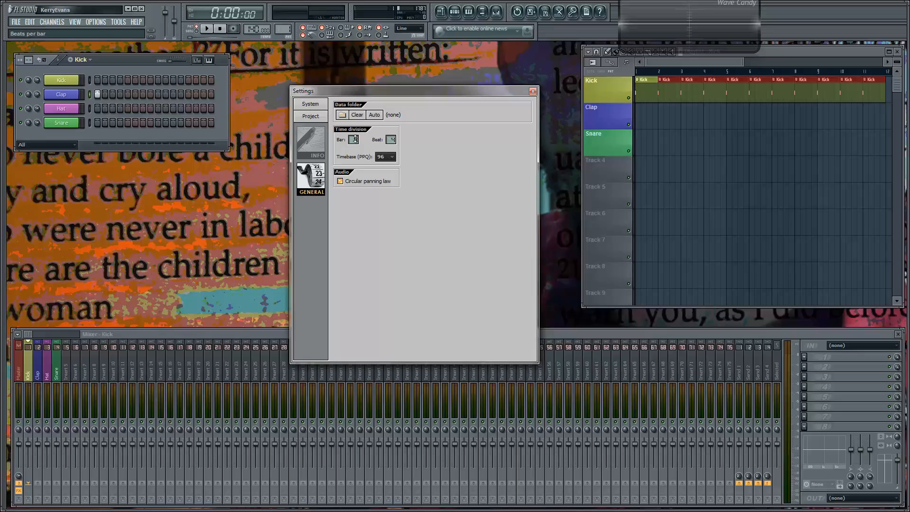
left_click_drag(354, 140, 354, 124)
left_click_drag(362, 90, 296, 150)
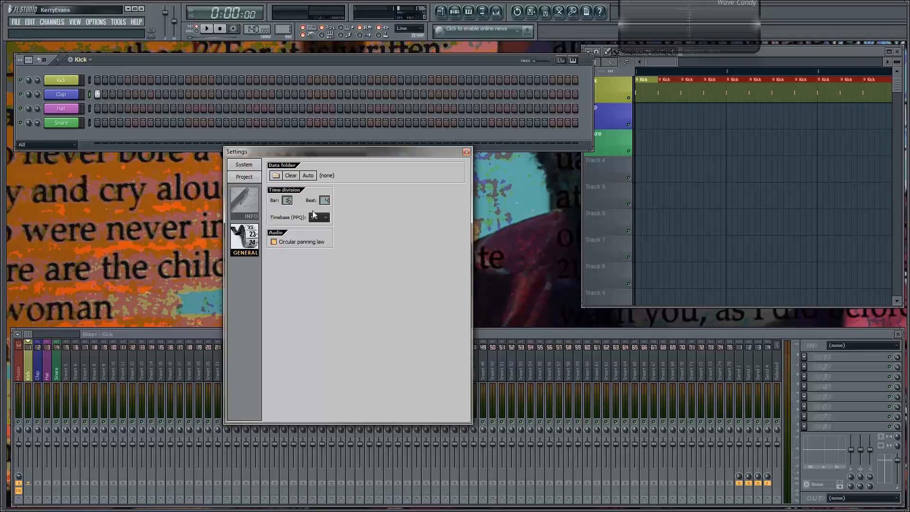
left_click_drag(287, 202, 287, 187)
left_click_drag(287, 195, 287, 192)
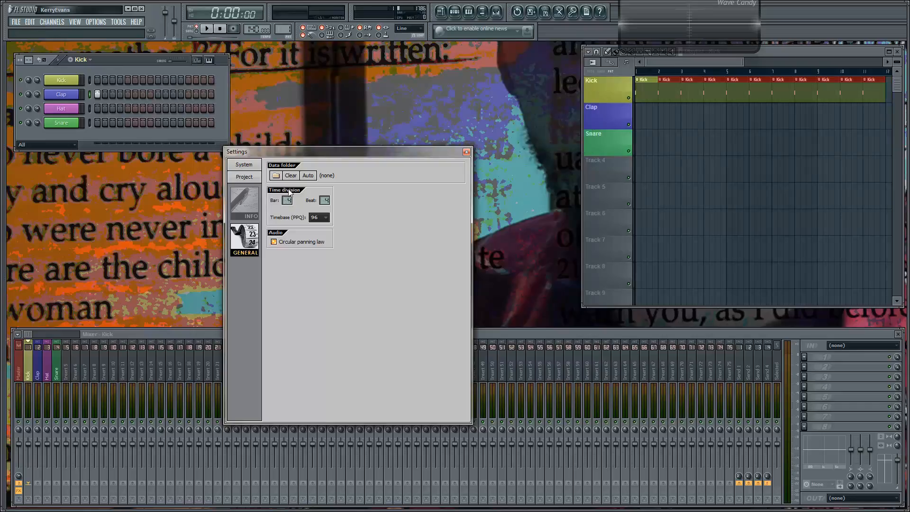
left_click(466, 153)
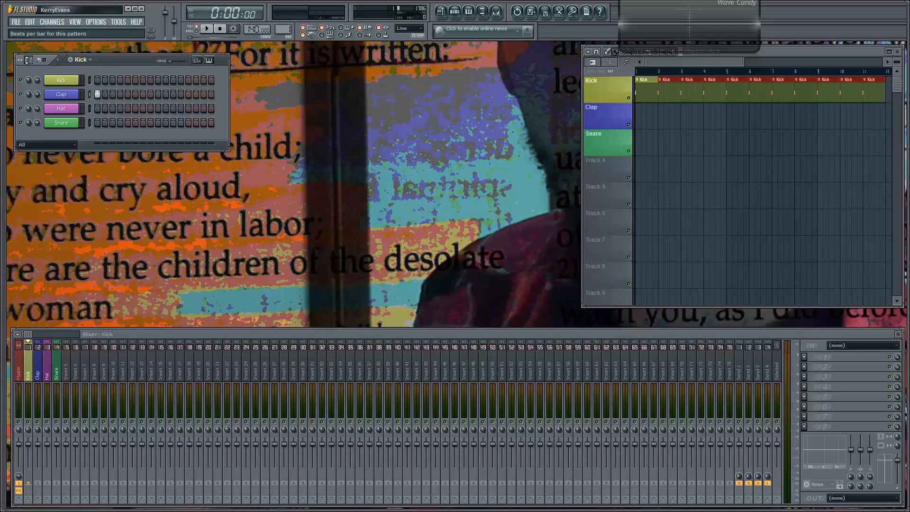
Extend only the Kick pattern to 64 steps per bar and switch to the Clap pattern to compare its length
left_click_drag(29, 60, 29, 52)
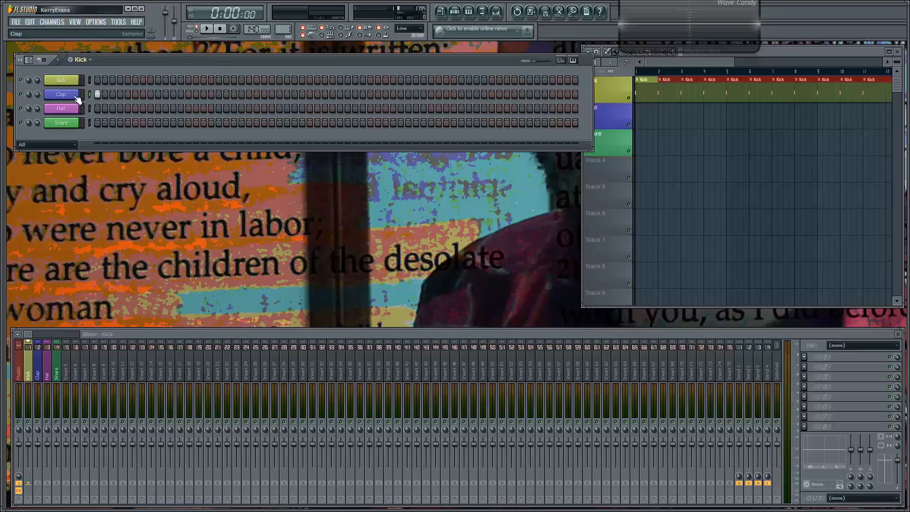
left_click(91, 60)
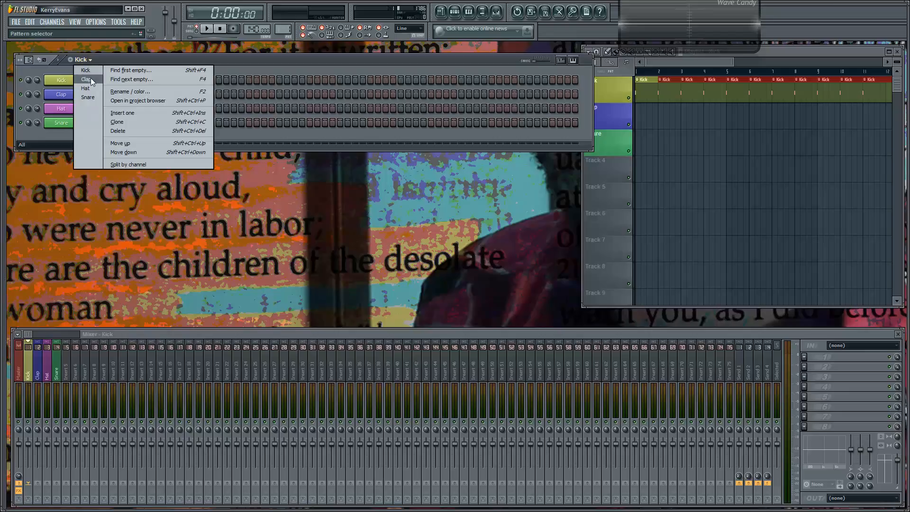
left_click(90, 79)
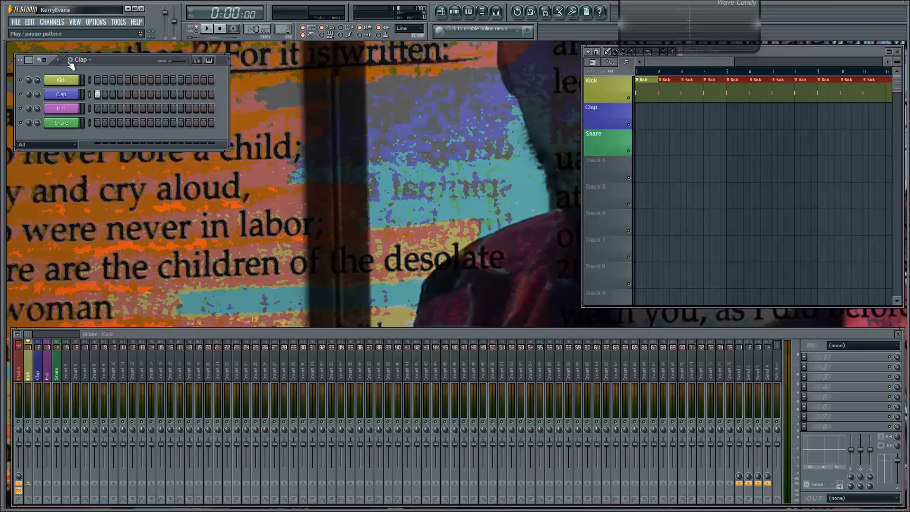
Select the Kick pattern and restore its length to 16 steps per bar
left_click(90, 60)
left_click(95, 69)
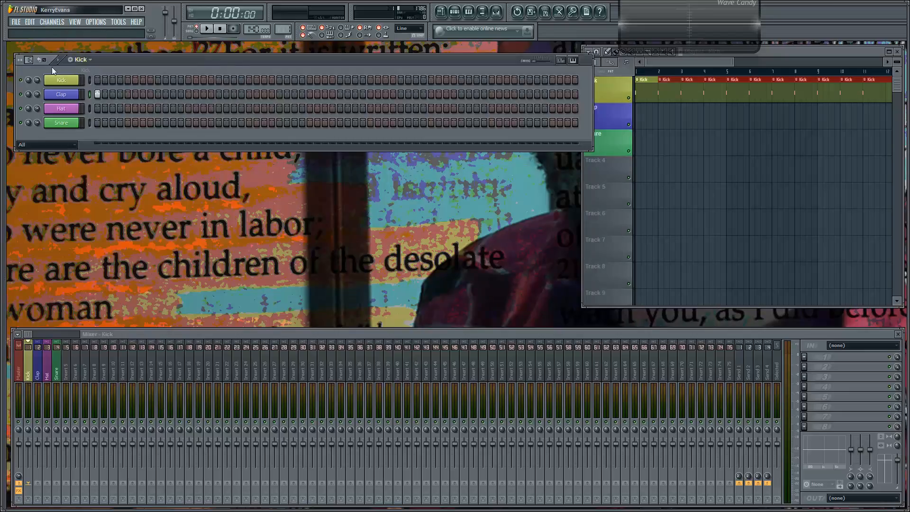
Try a Bar value of 16 in the project's general time division settings, and close the settings
left_click(96, 22)
left_click(107, 49)
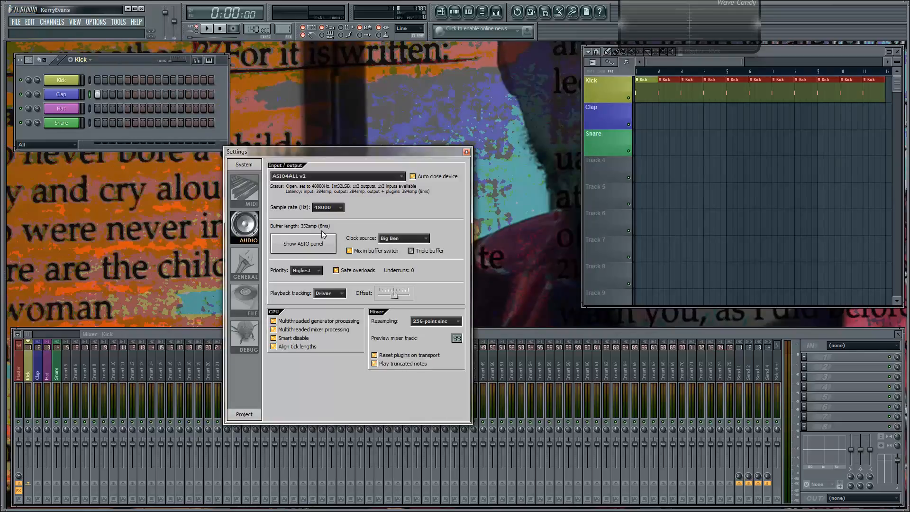
left_click(95, 22)
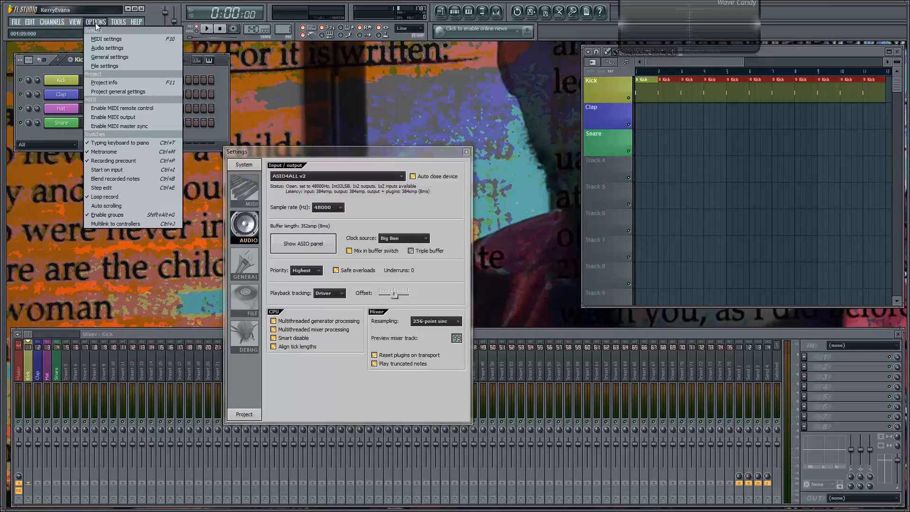
left_click(114, 92)
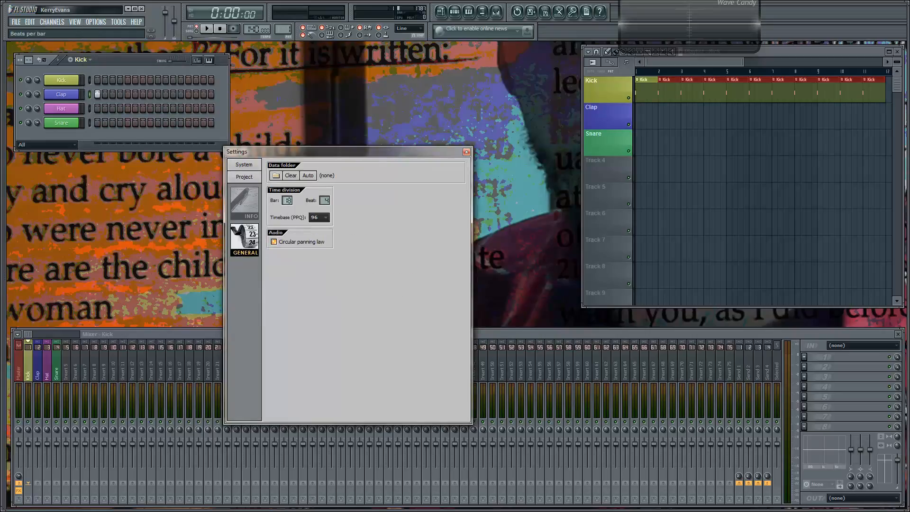
left_click_drag(288, 200, 288, 177)
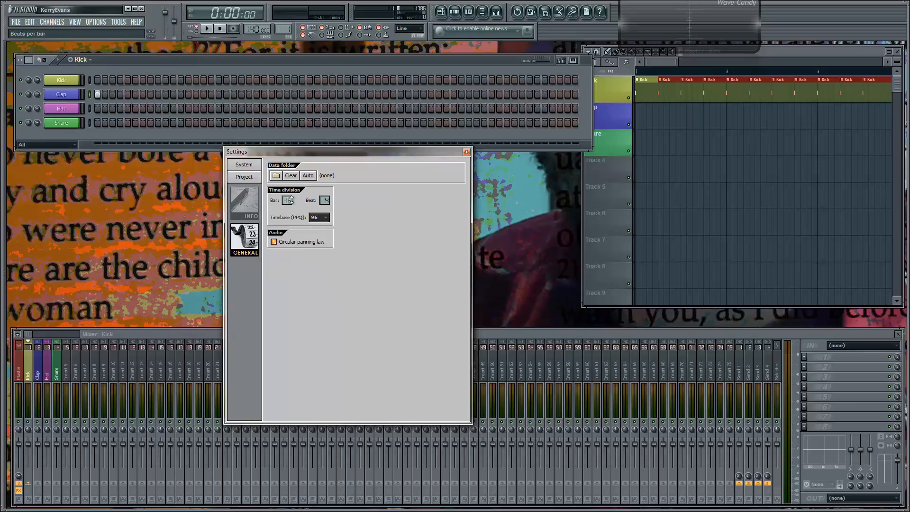
left_click(467, 153)
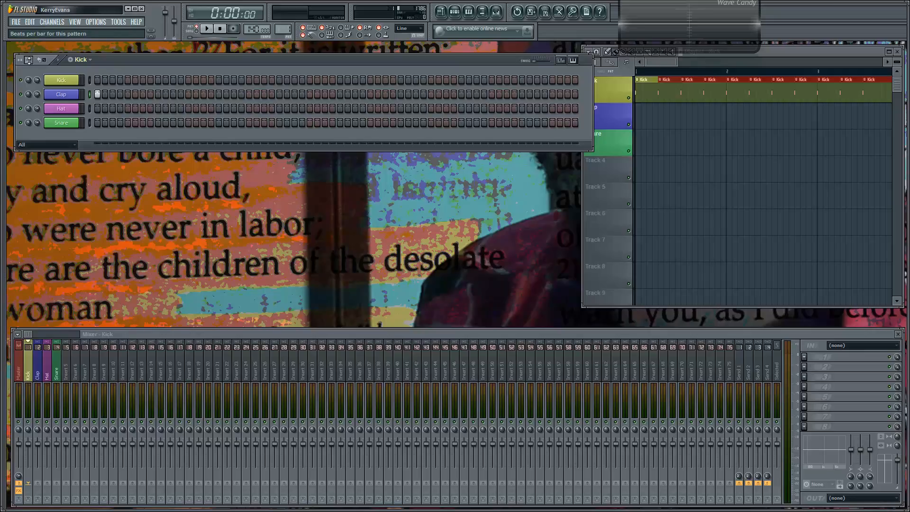
Switch through the Clap and Hat patterns to compare their step lengths, and return to the Kick pattern
left_click(89, 60)
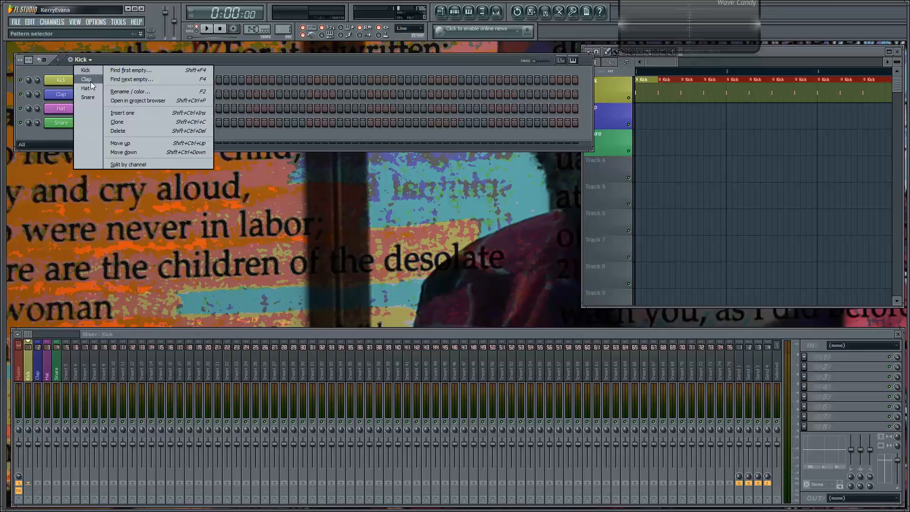
left_click(86, 80)
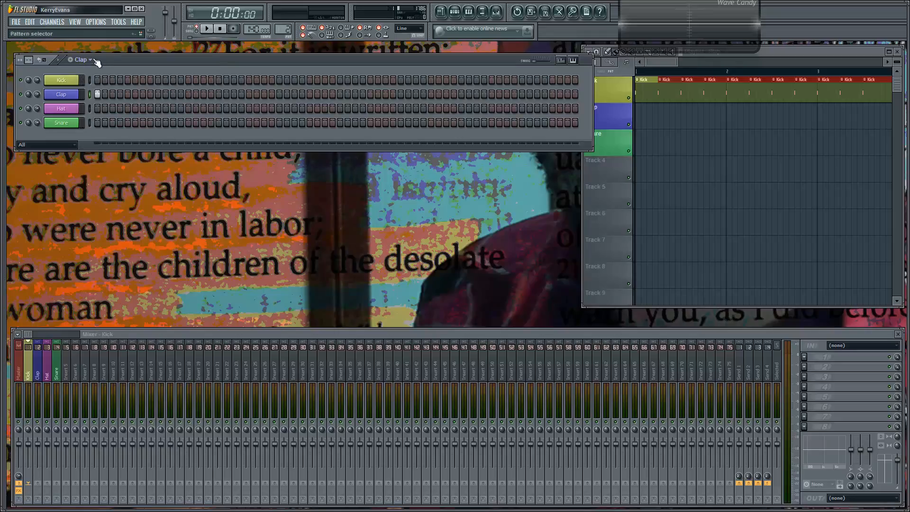
left_click(98, 60)
left_click(93, 87)
left_click(84, 60)
left_click(86, 70)
Look through the audio, general, debug, file and MIDI pages of the system settings
left_click(96, 22)
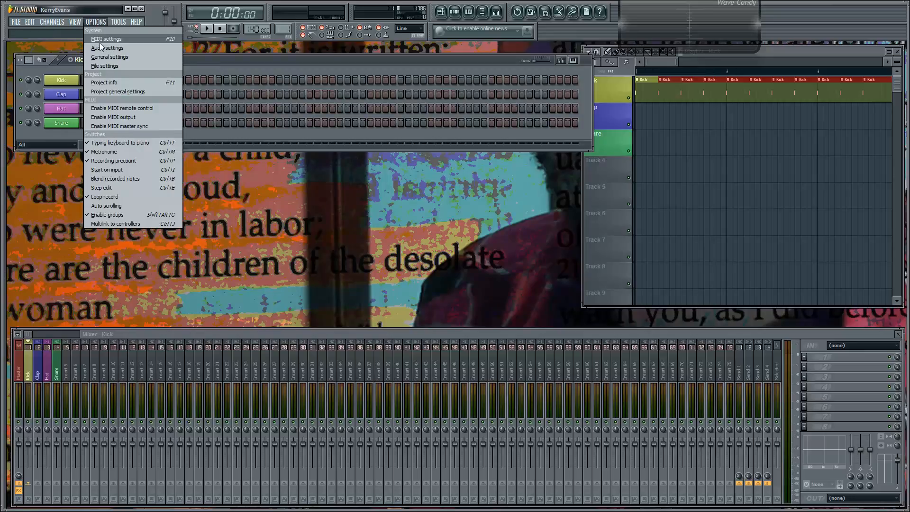
left_click(102, 48)
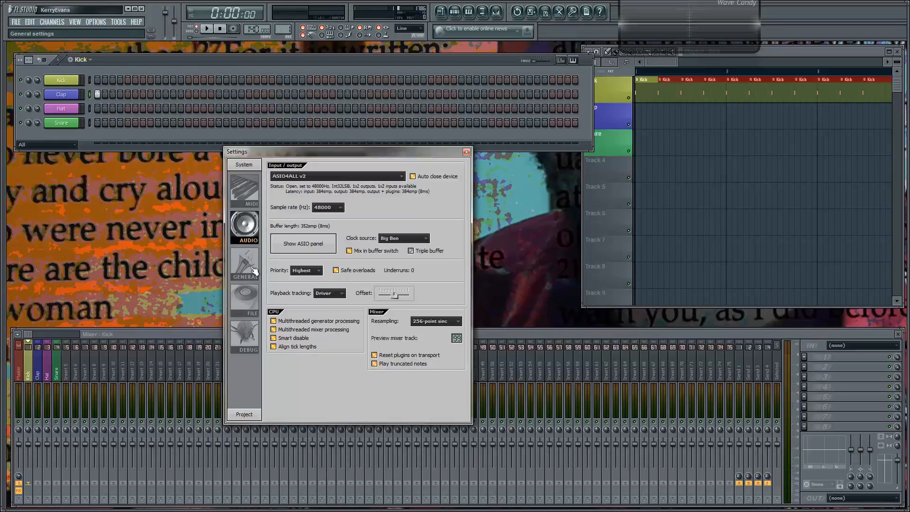
left_click(95, 22)
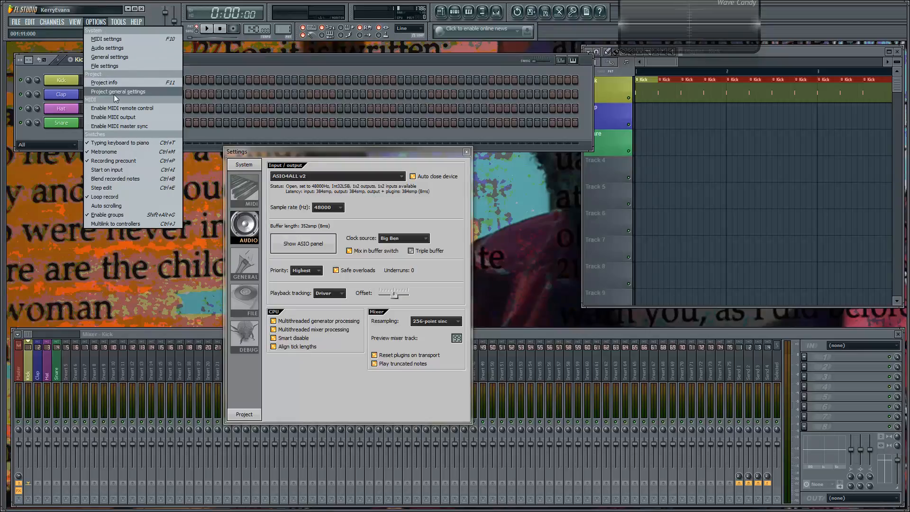
left_click(112, 57)
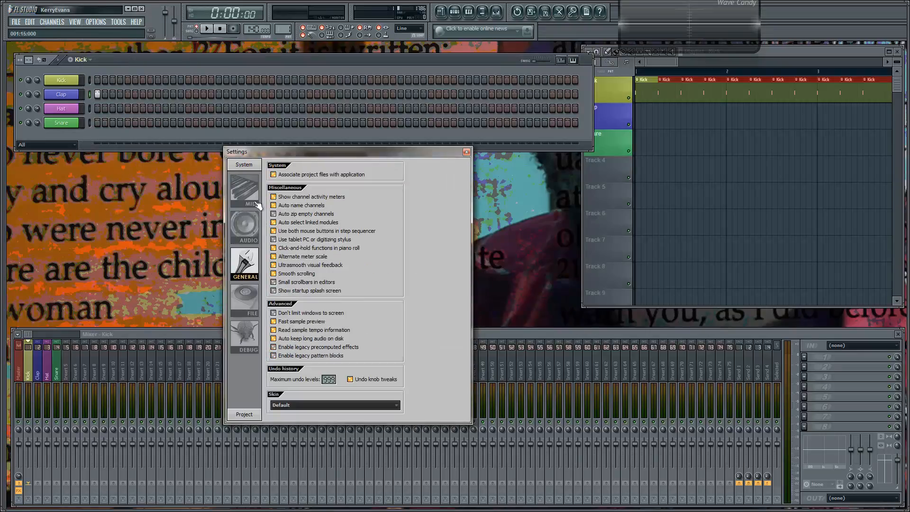
left_click(247, 336)
left_click(252, 307)
left_click(249, 256)
left_click(244, 190)
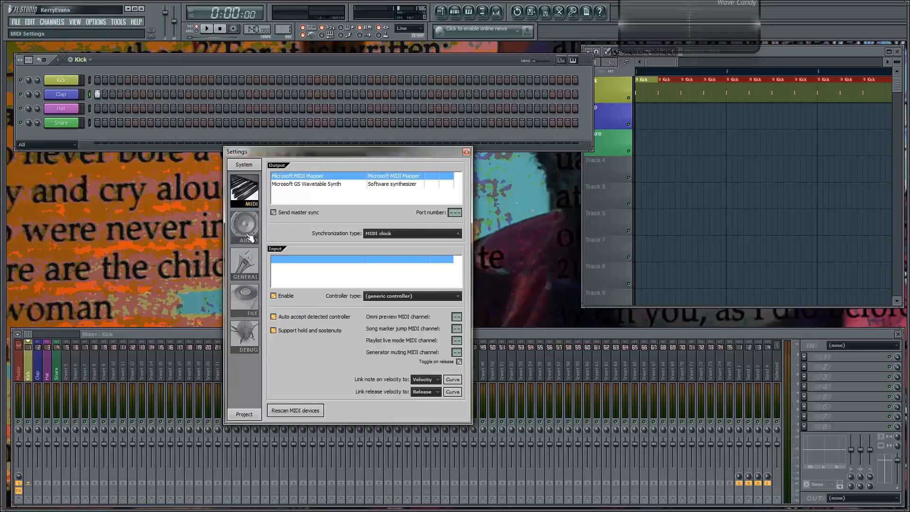
Restore the Bar value to 4 in the project's general time division settings
left_click(244, 414)
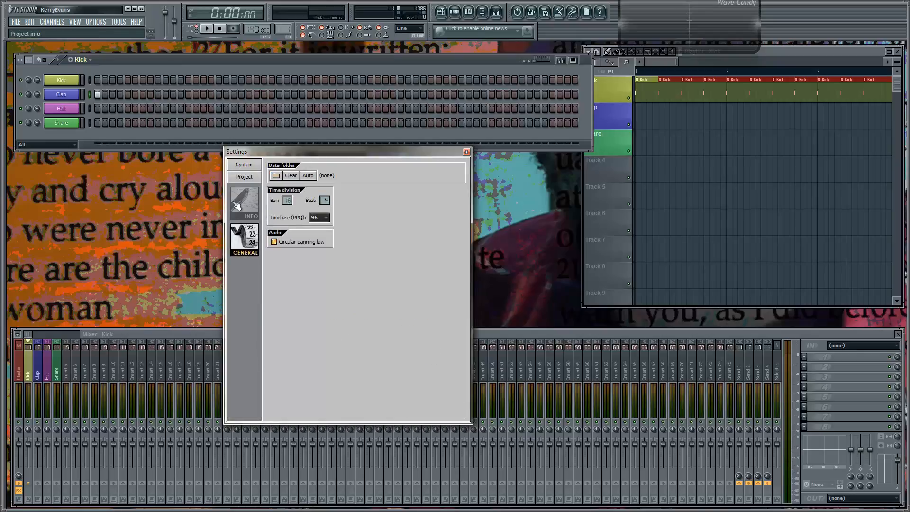
mouse_move(284, 199)
left_mouse_down()
mouse_move(285, 209)
mouse_move(284, 199)
left_mouse_up()
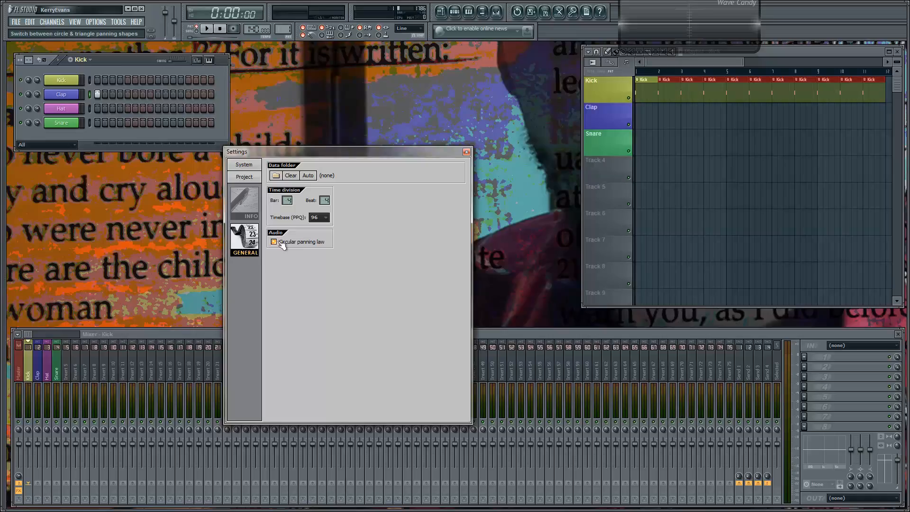
Review the MIDI and audio device options in the system settings
left_click(244, 165)
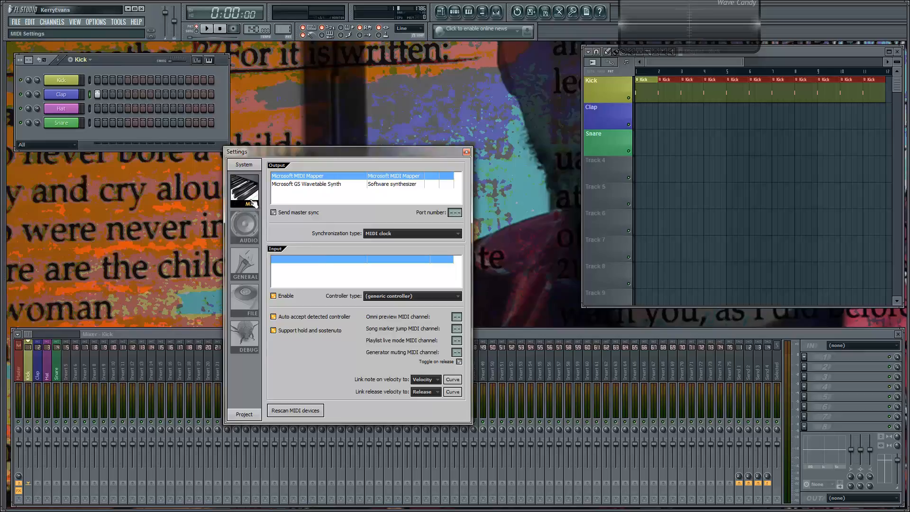
left_click(250, 223)
left_click(247, 197)
left_click(246, 230)
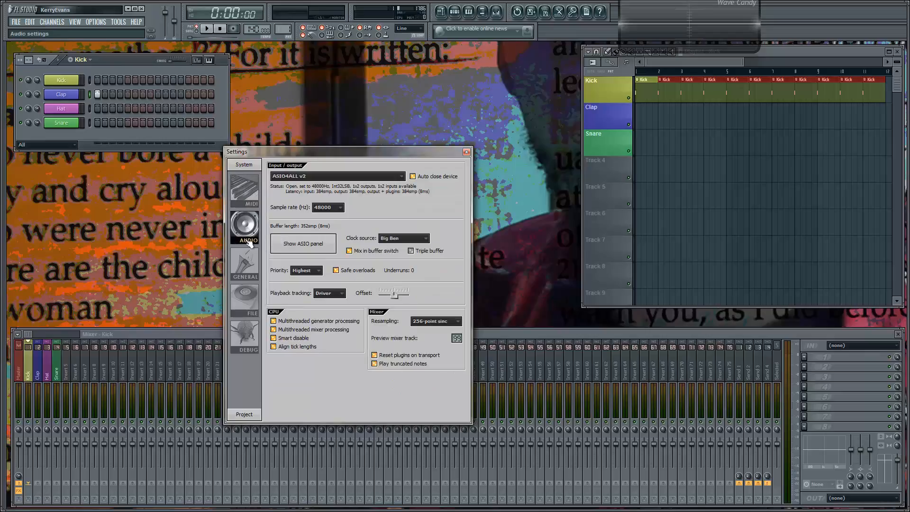
left_click(245, 198)
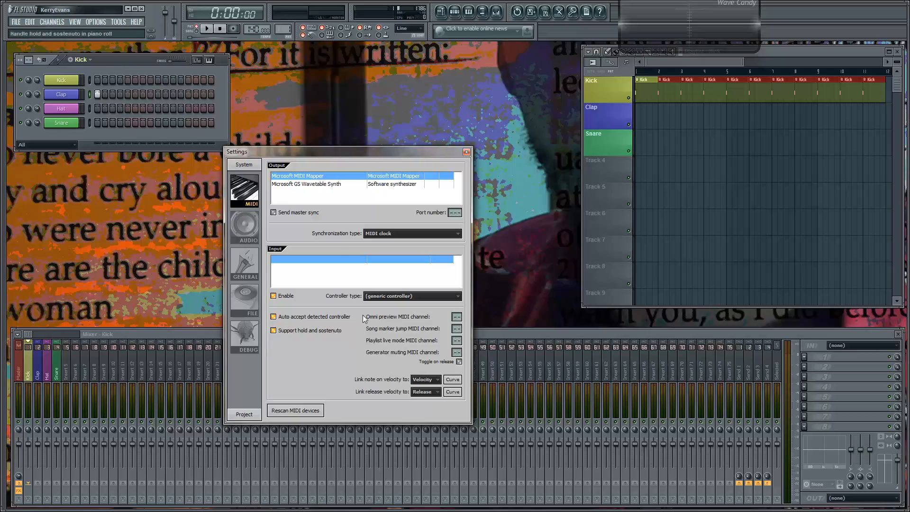
Set the mixer's CPU priority to Normal in the audio settings, review the priority choices, and close the settings
left_click(244, 227)
left_click(318, 271)
left_click(314, 282)
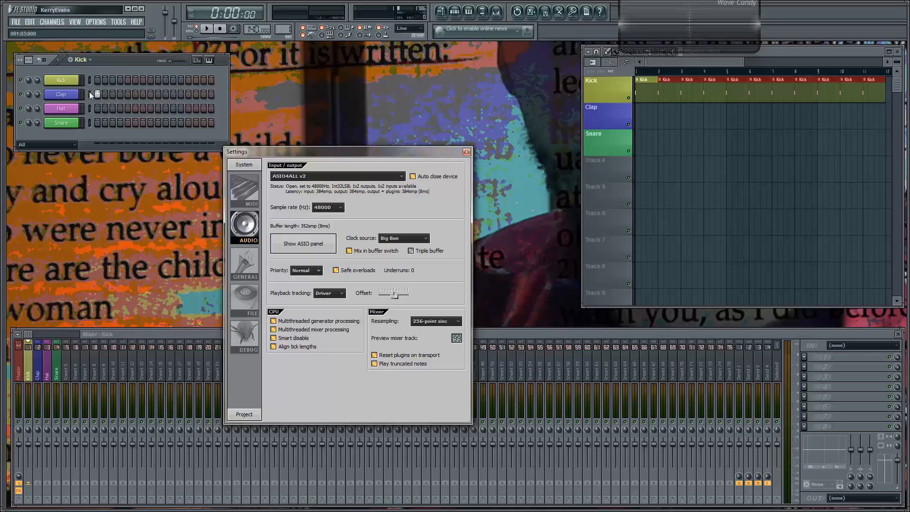
left_click(316, 271)
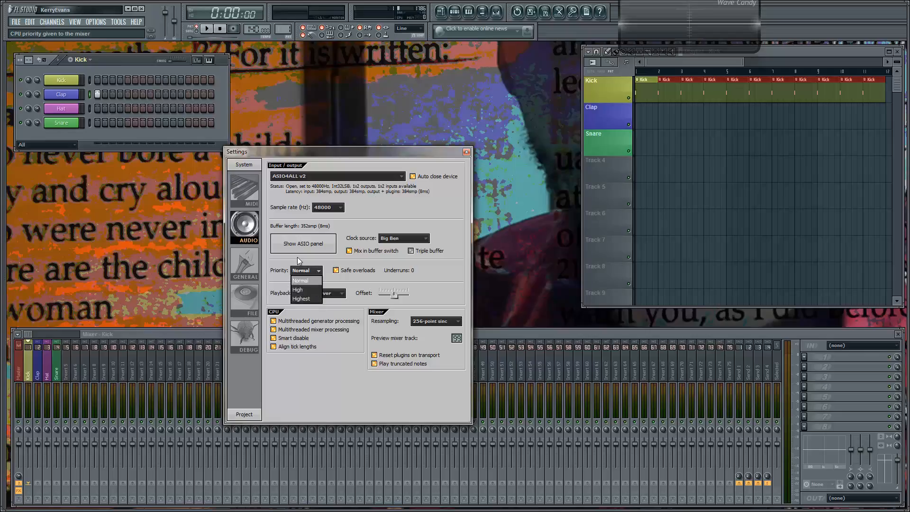
left_click(298, 257)
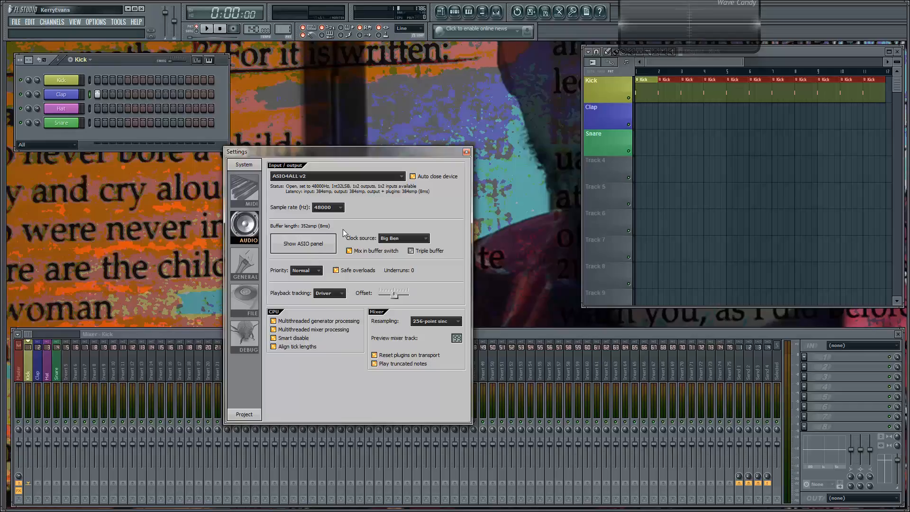
left_click(467, 152)
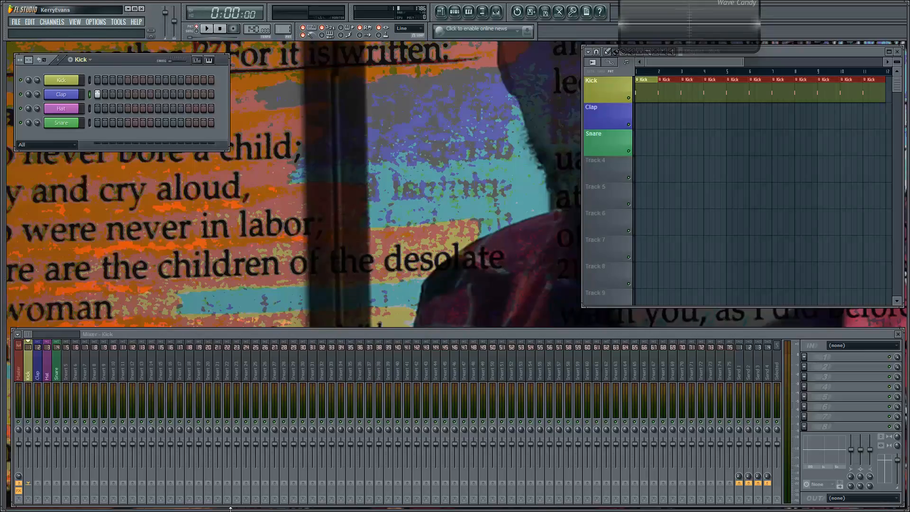
key("super")
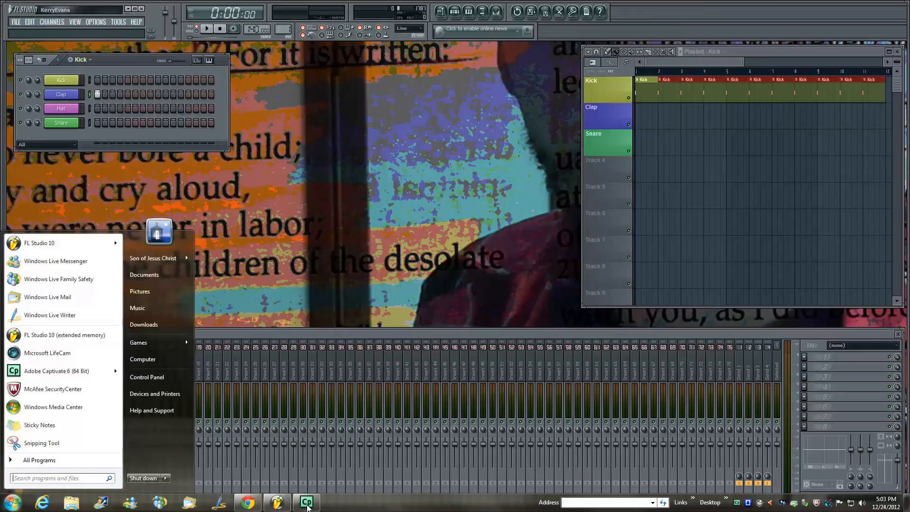